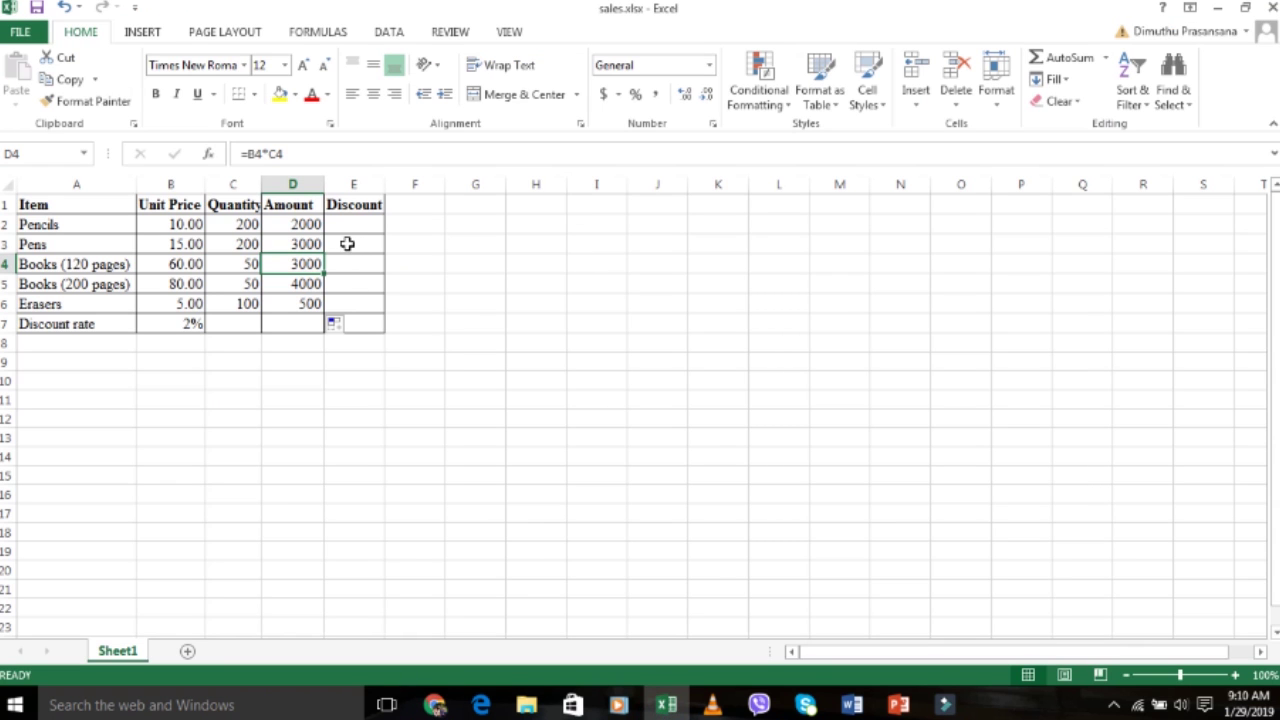
- Consult the discount instructions in the Chrome quiz, and enter the formula =D2*$B$7 in cell E2 of the sales workbook
click(186, 329)
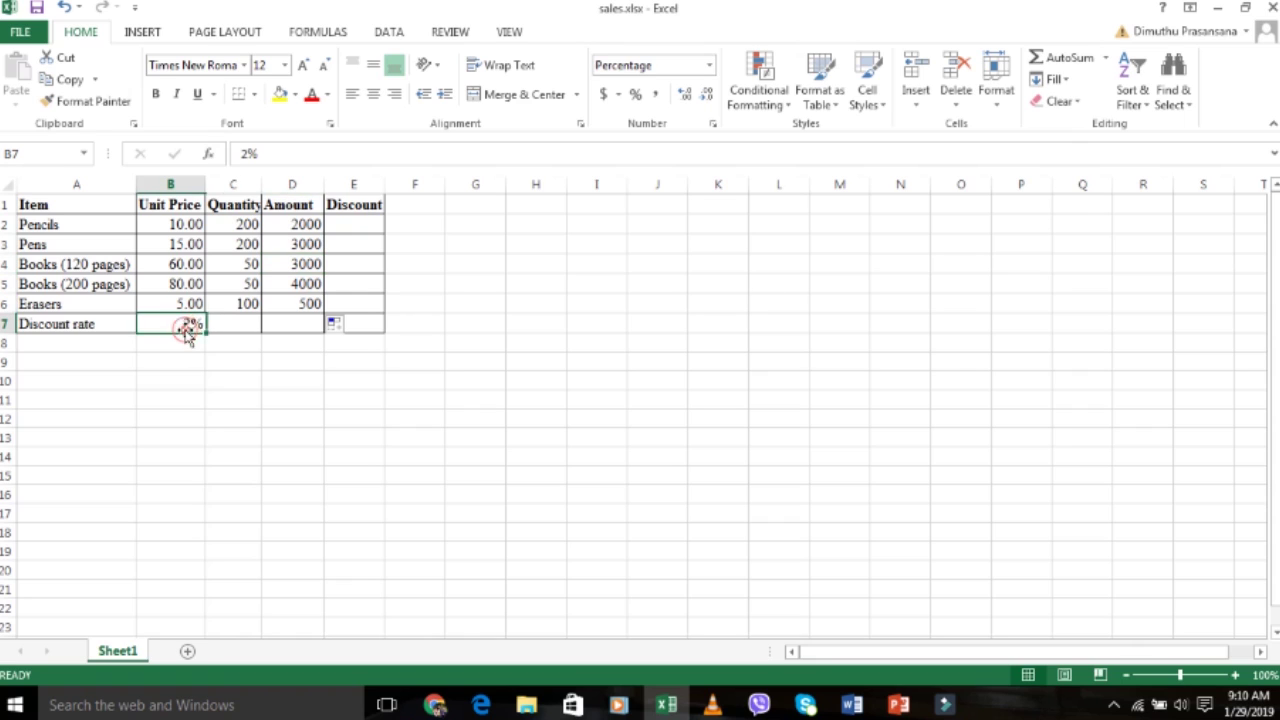
click(345, 224)
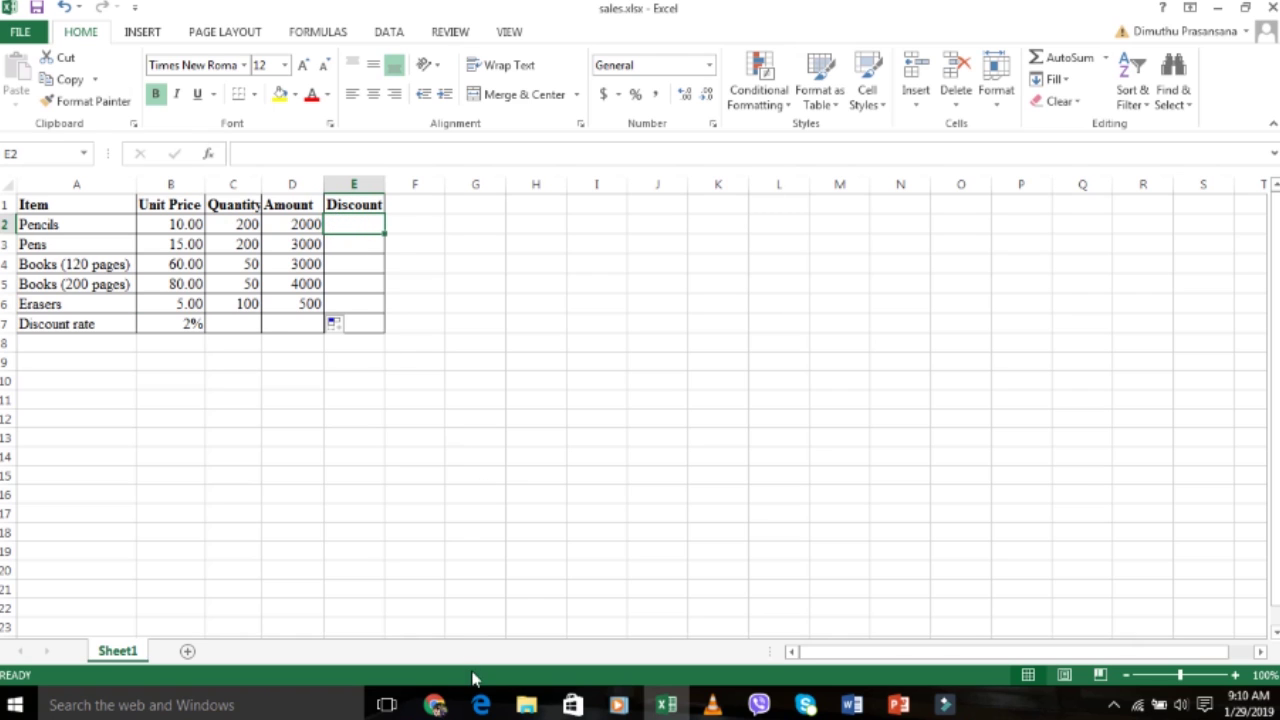
click(443, 708)
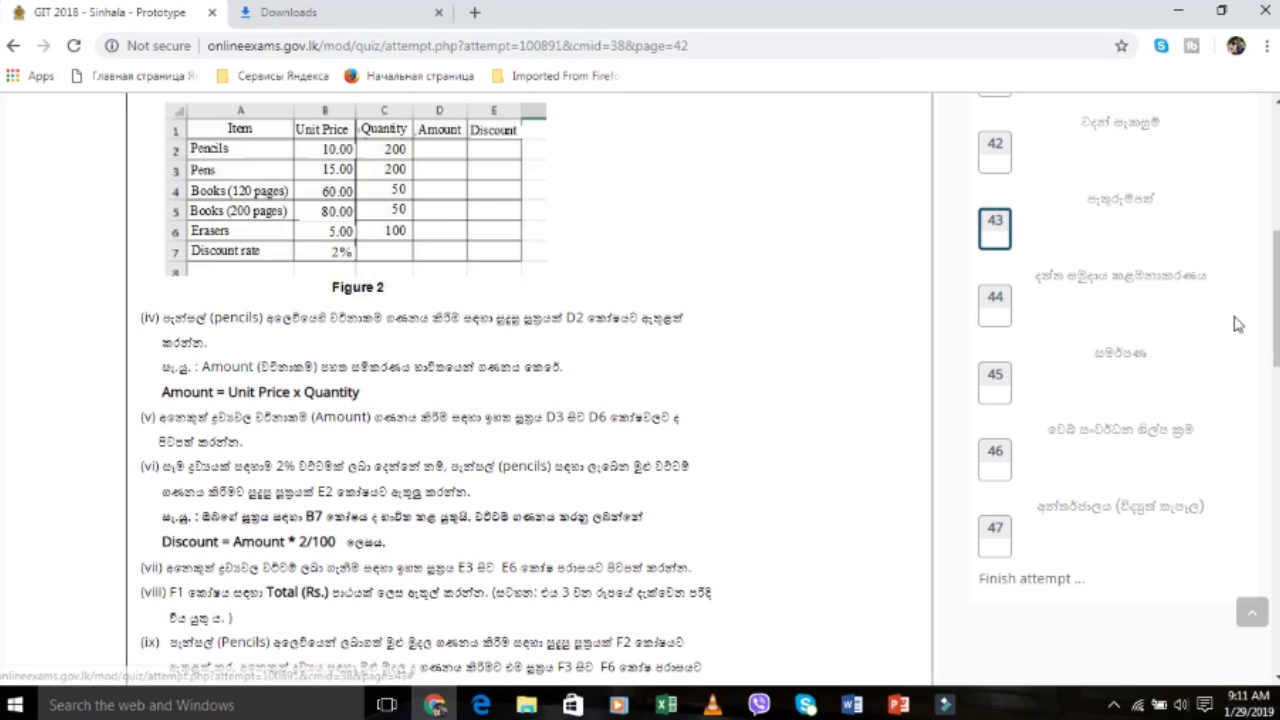
scroll(3, 240, down, 2)
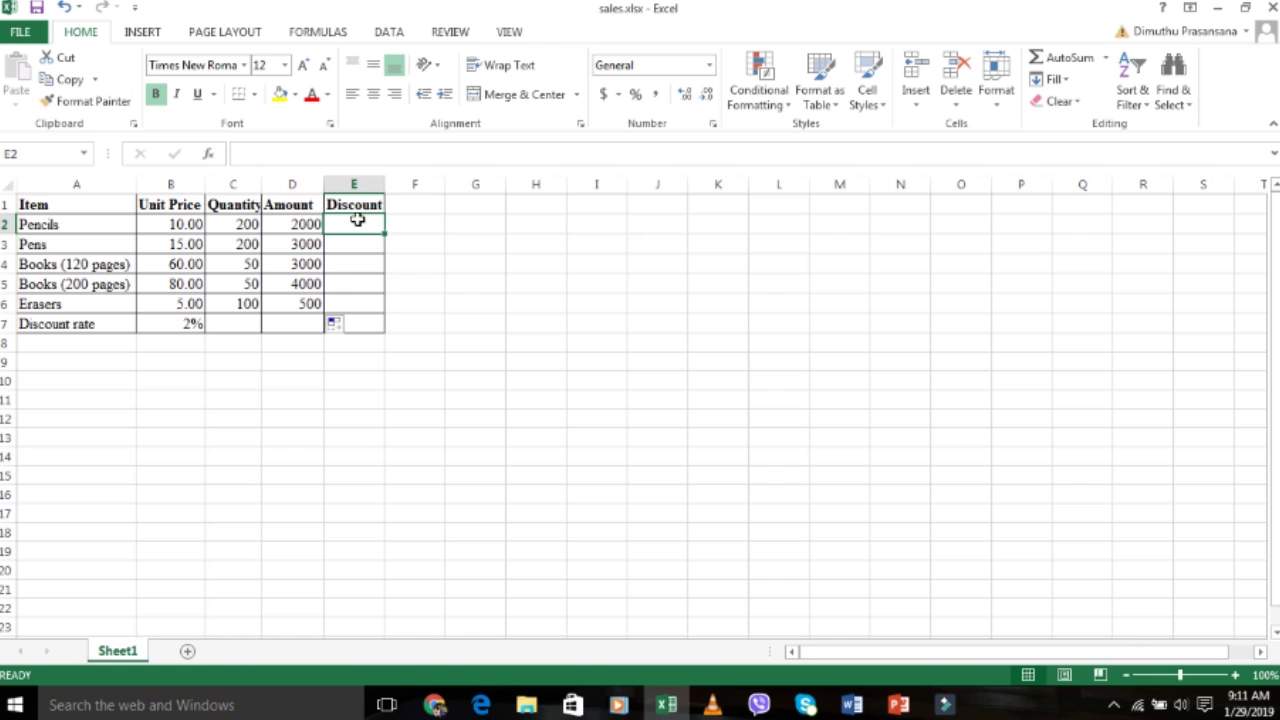
click(438, 706)
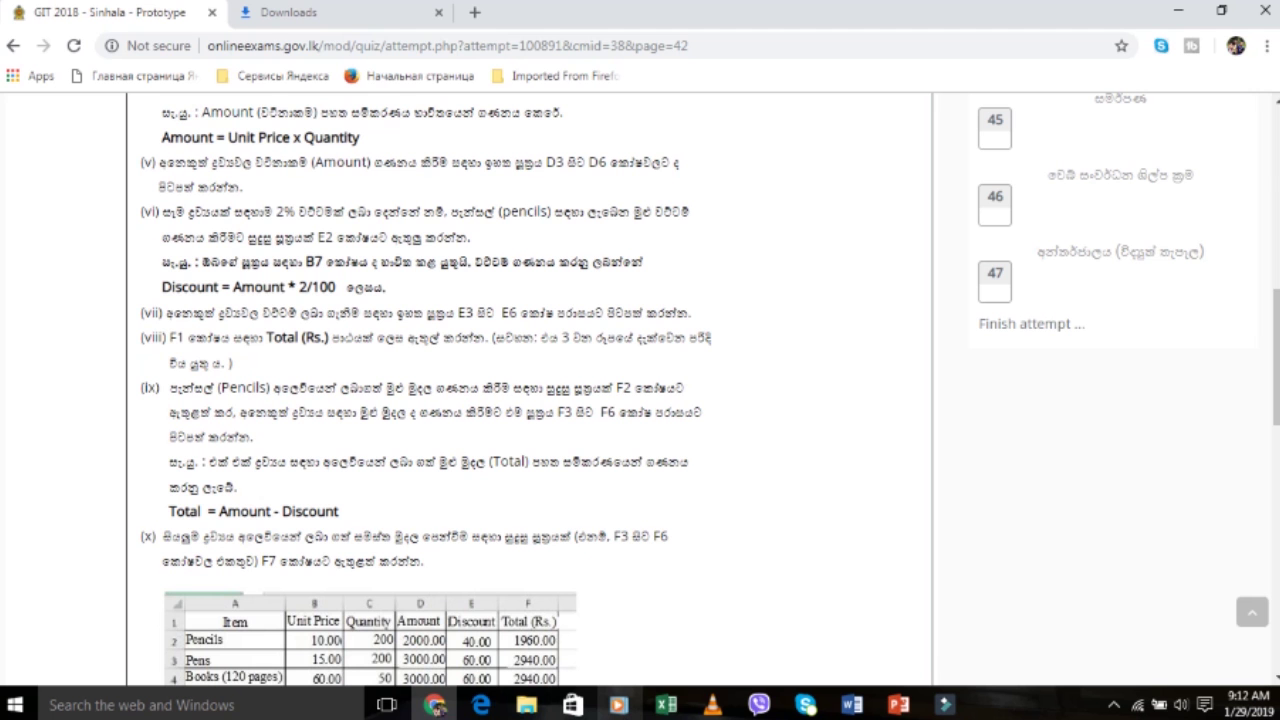
click(666, 705)
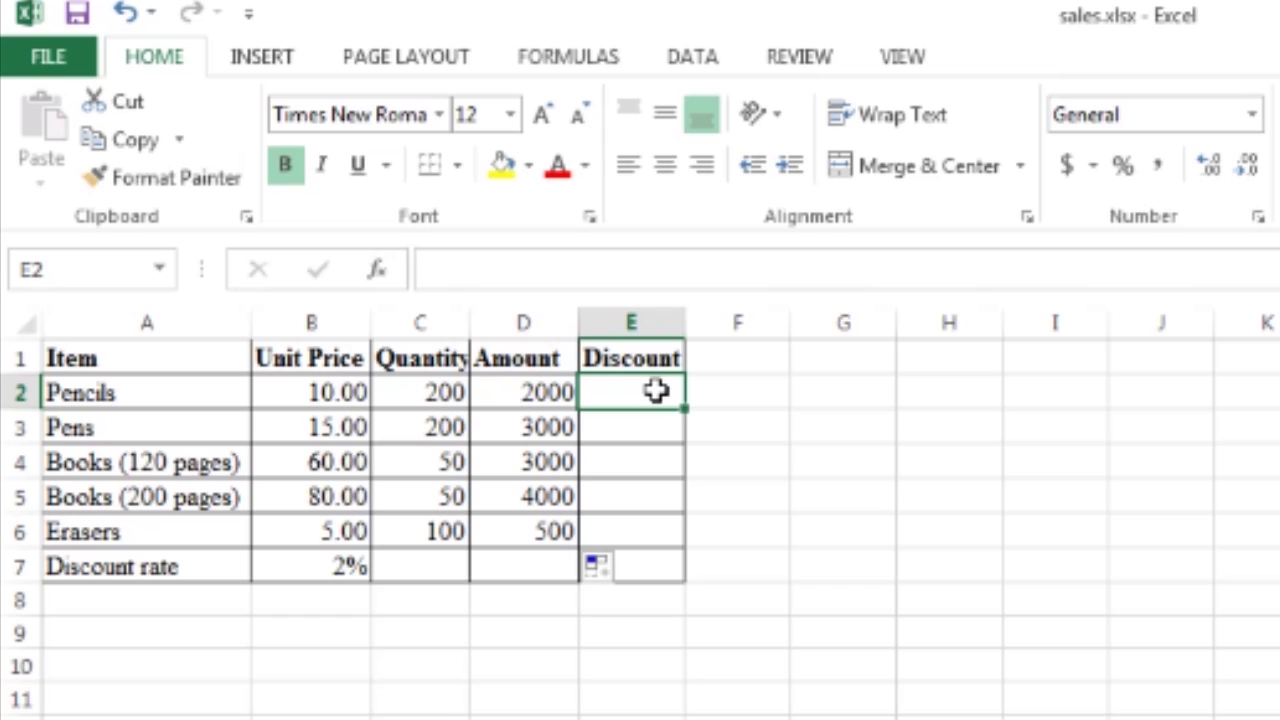
text(=)
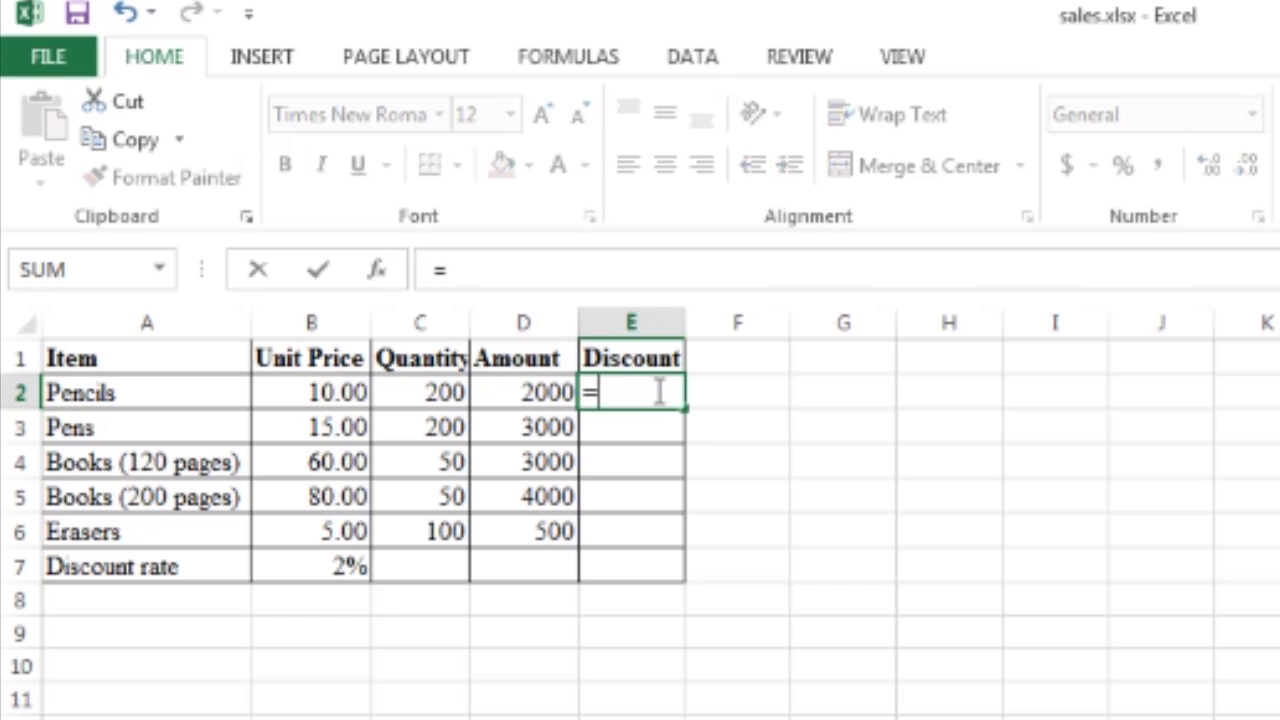
text(D2)
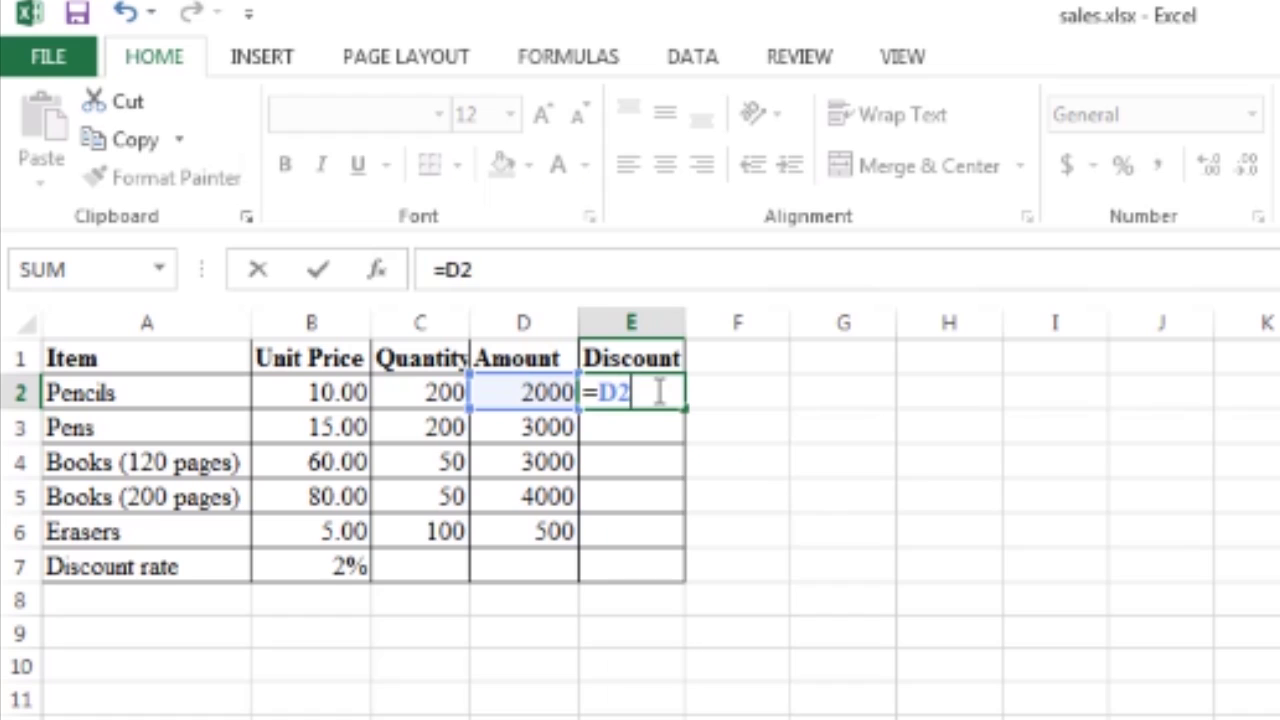
text(*)
text($)
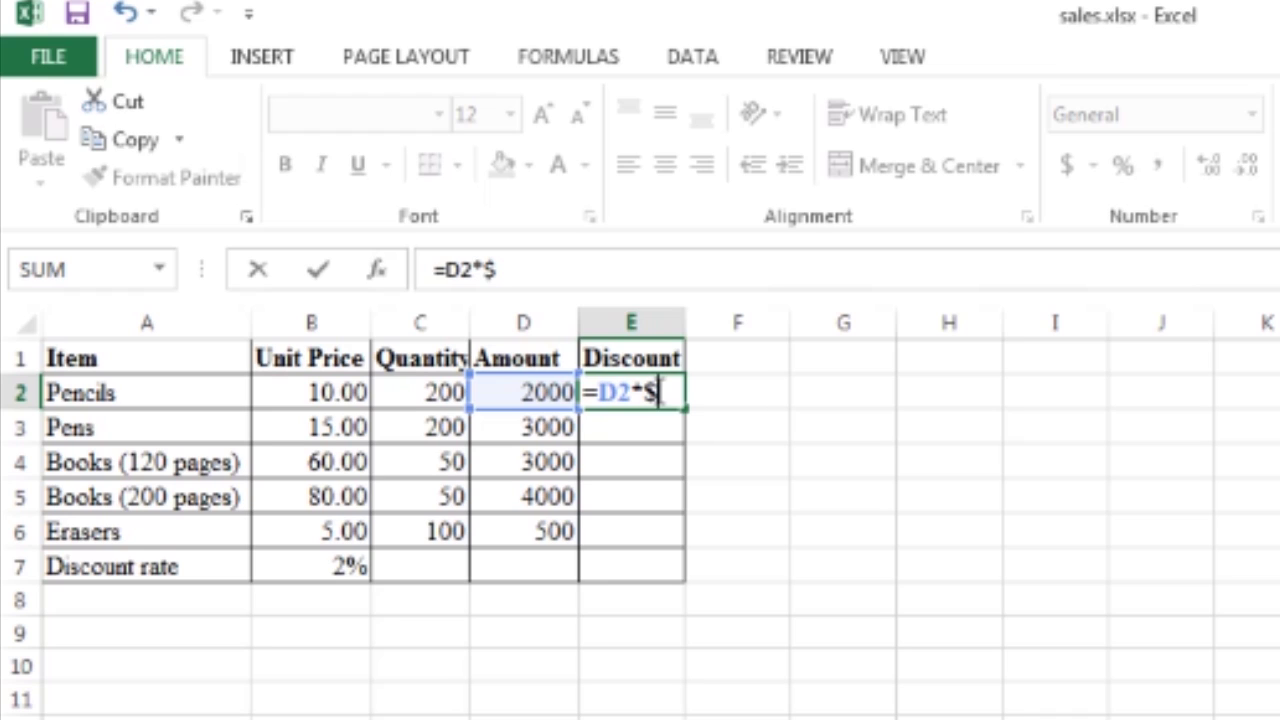
text(B$)
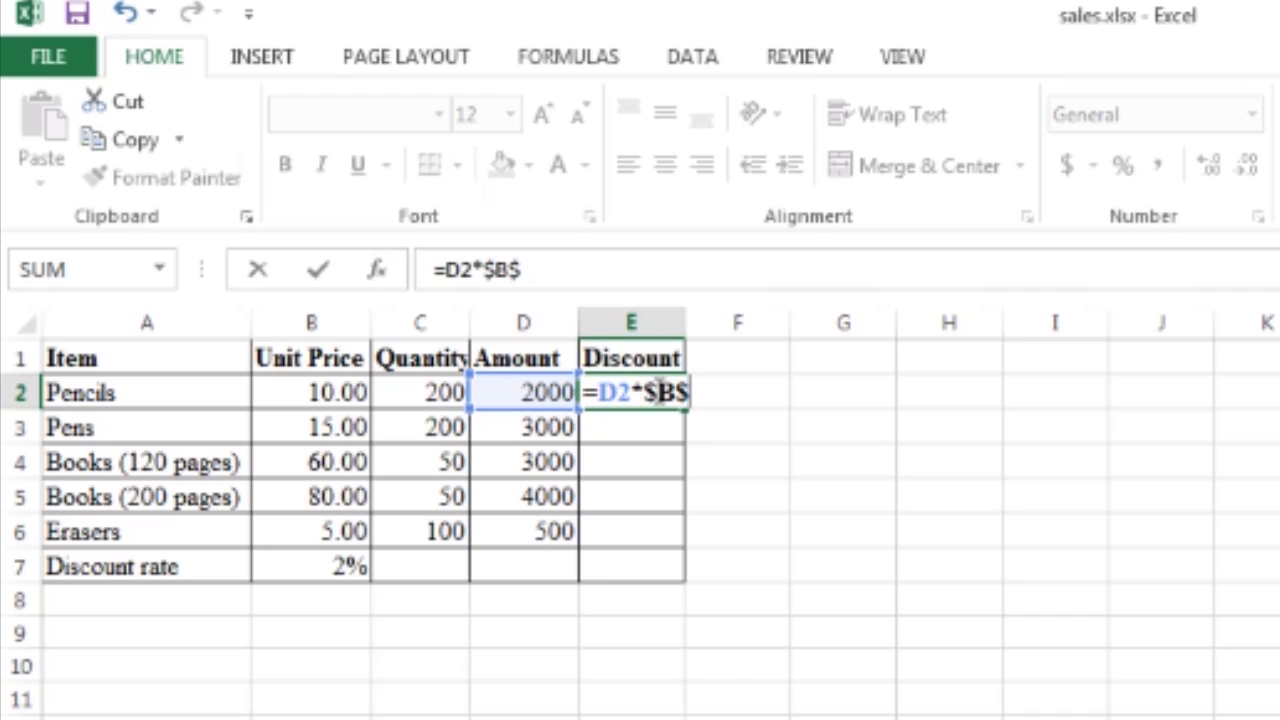
text(7)
key(Return)
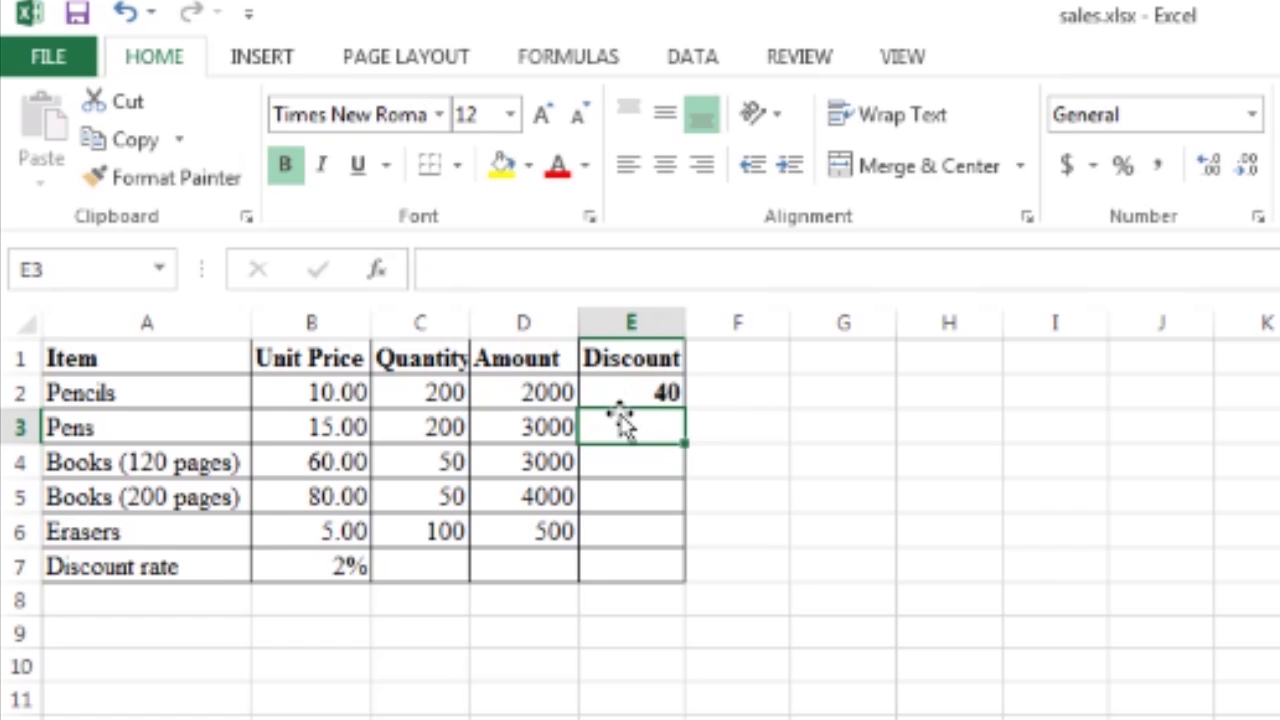
- Copy the discount formula from cell E2 down to E6
click(562, 393)
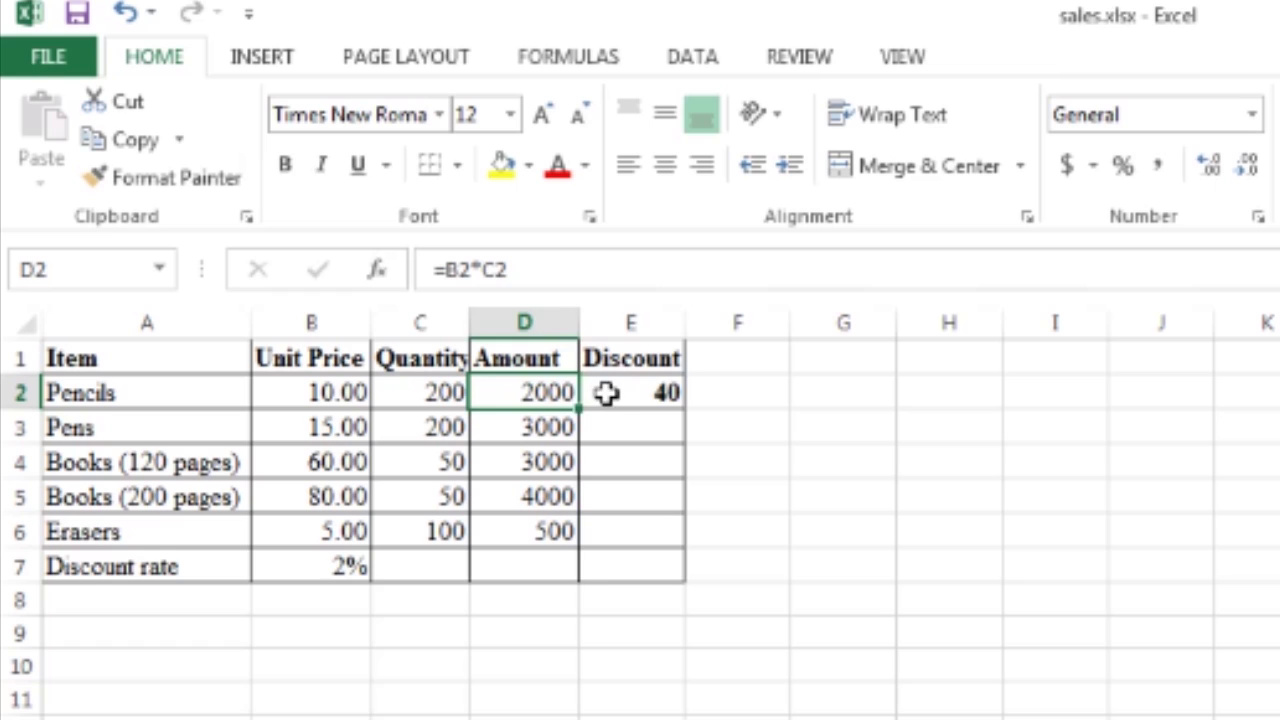
click(603, 396)
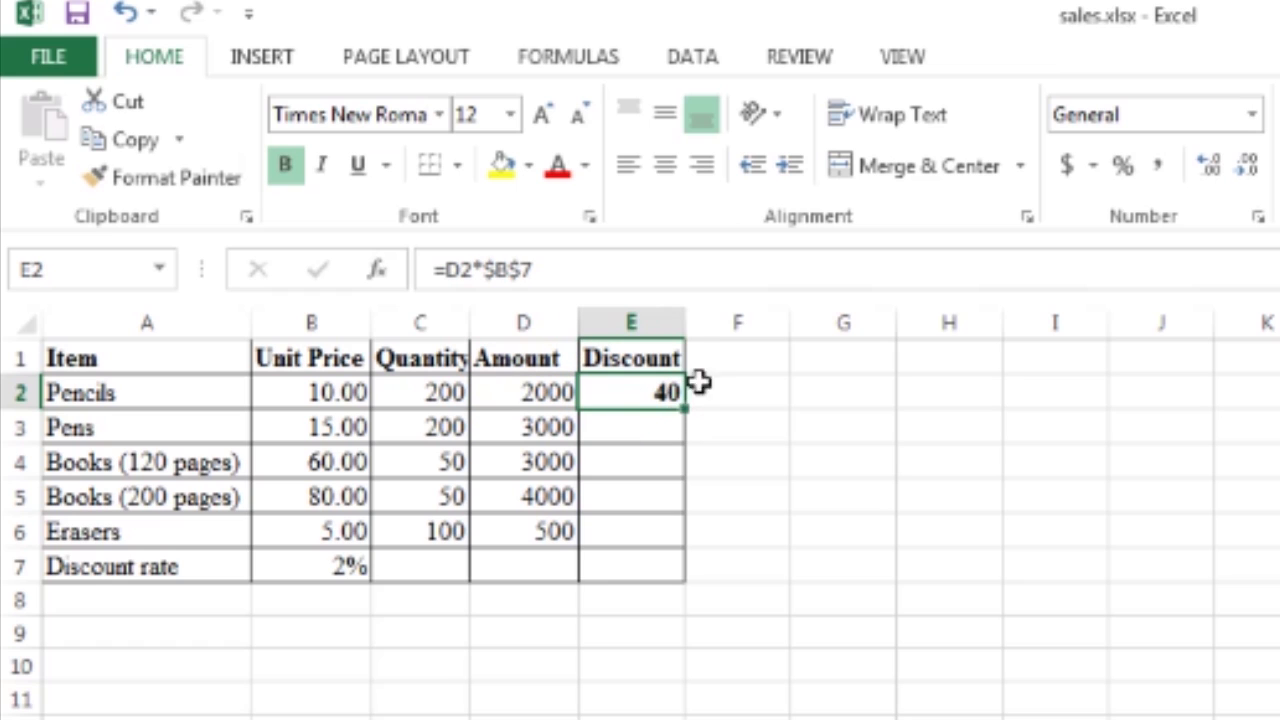
drag(683, 408, 677, 531)
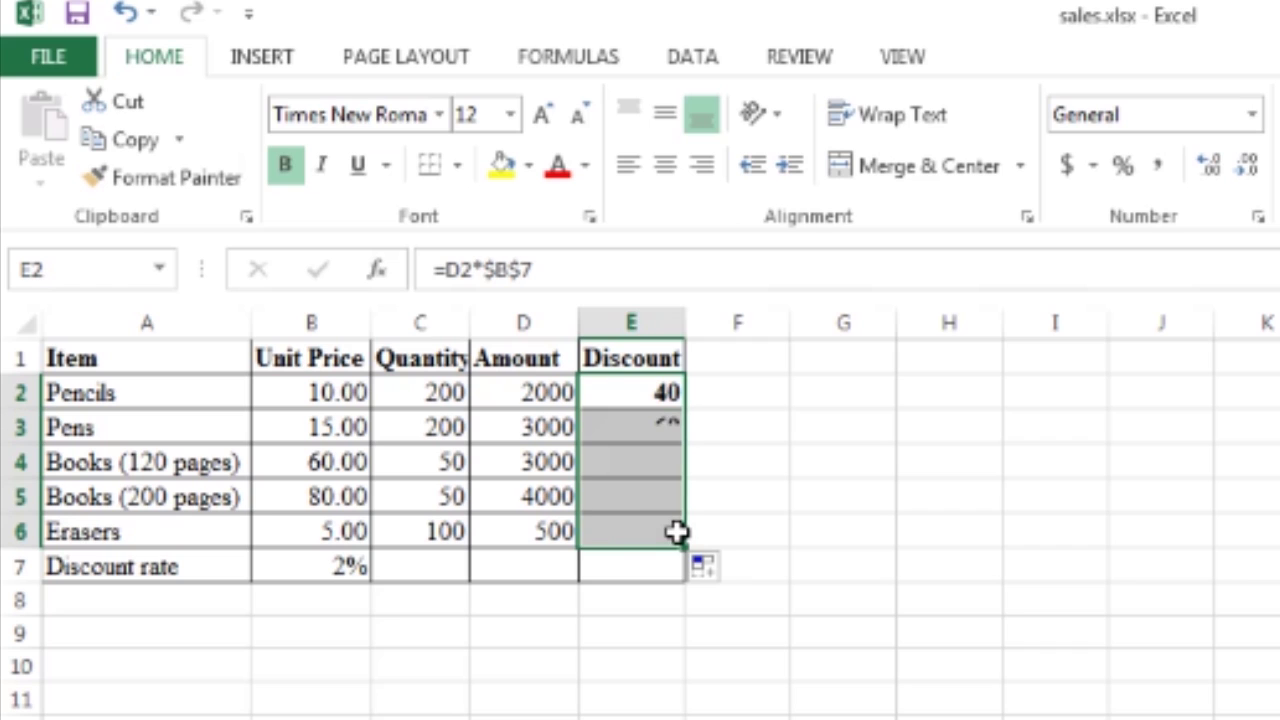
click(718, 406)
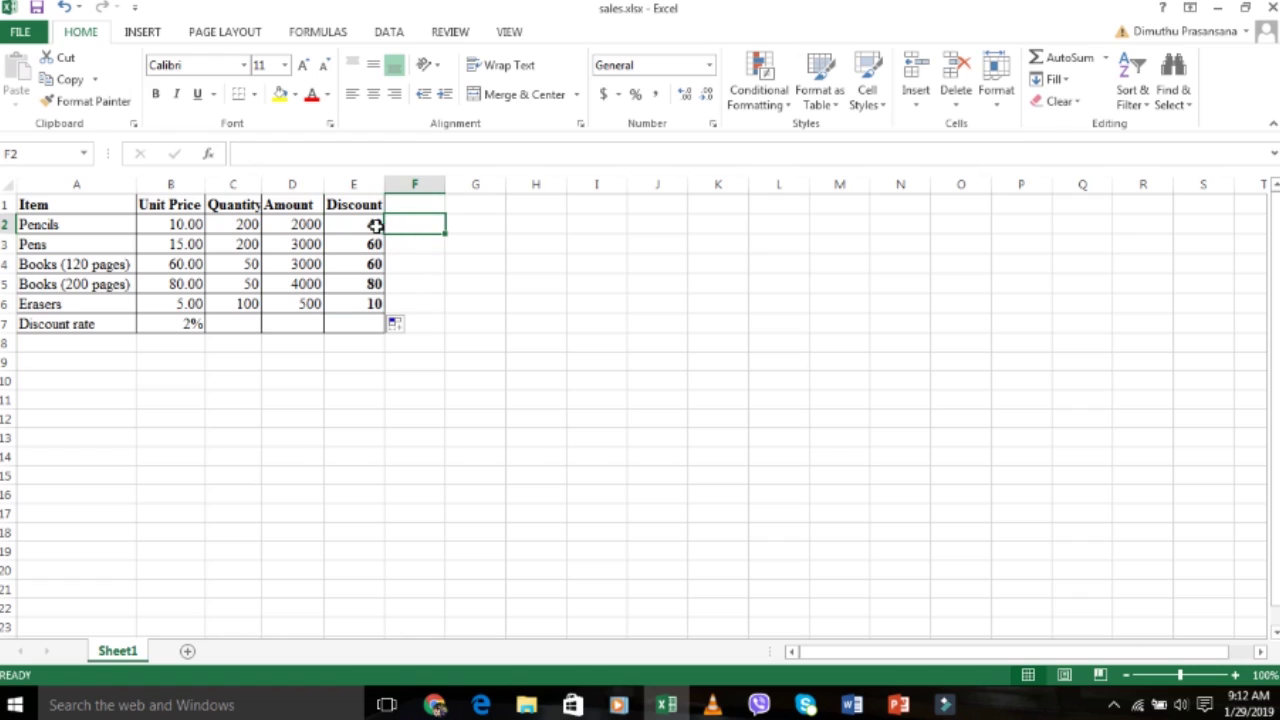
- Recheck the formula in E2, fill it down to E6 again and remove the bold formatting from E2:E6
double_click(672, 396)
click(403, 227)
click(424, 228)
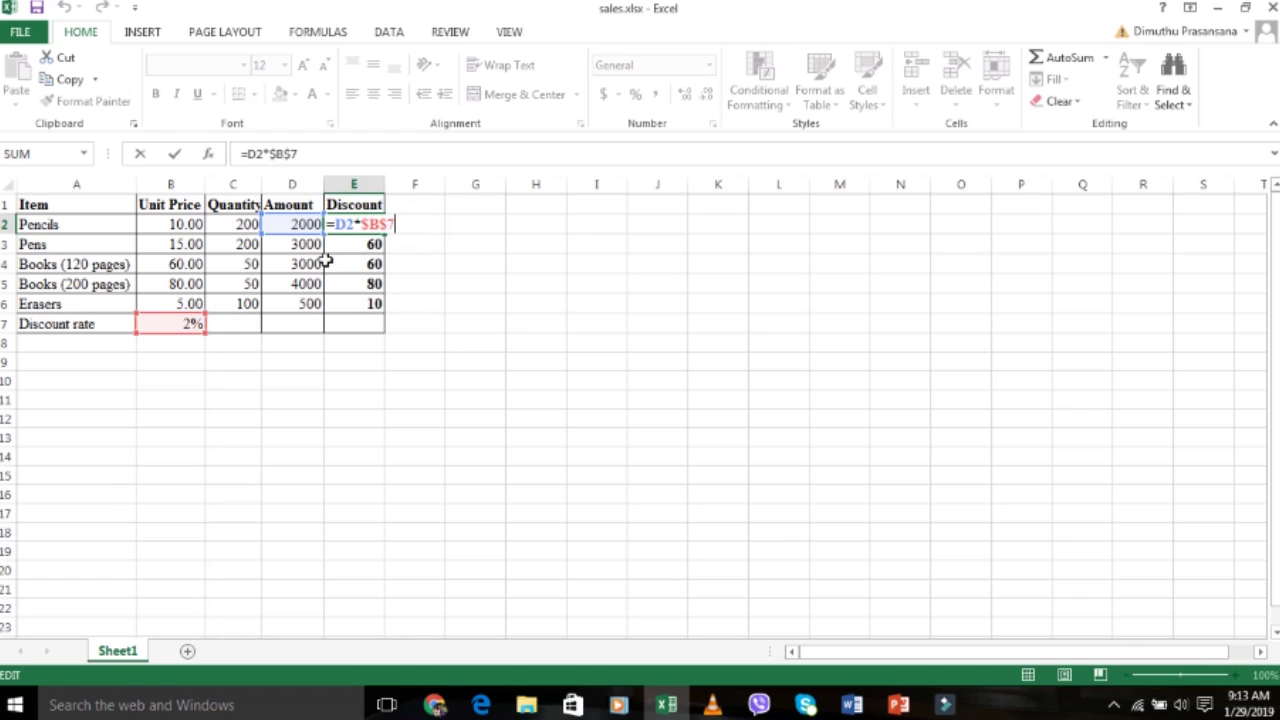
click(354, 280)
click(380, 230)
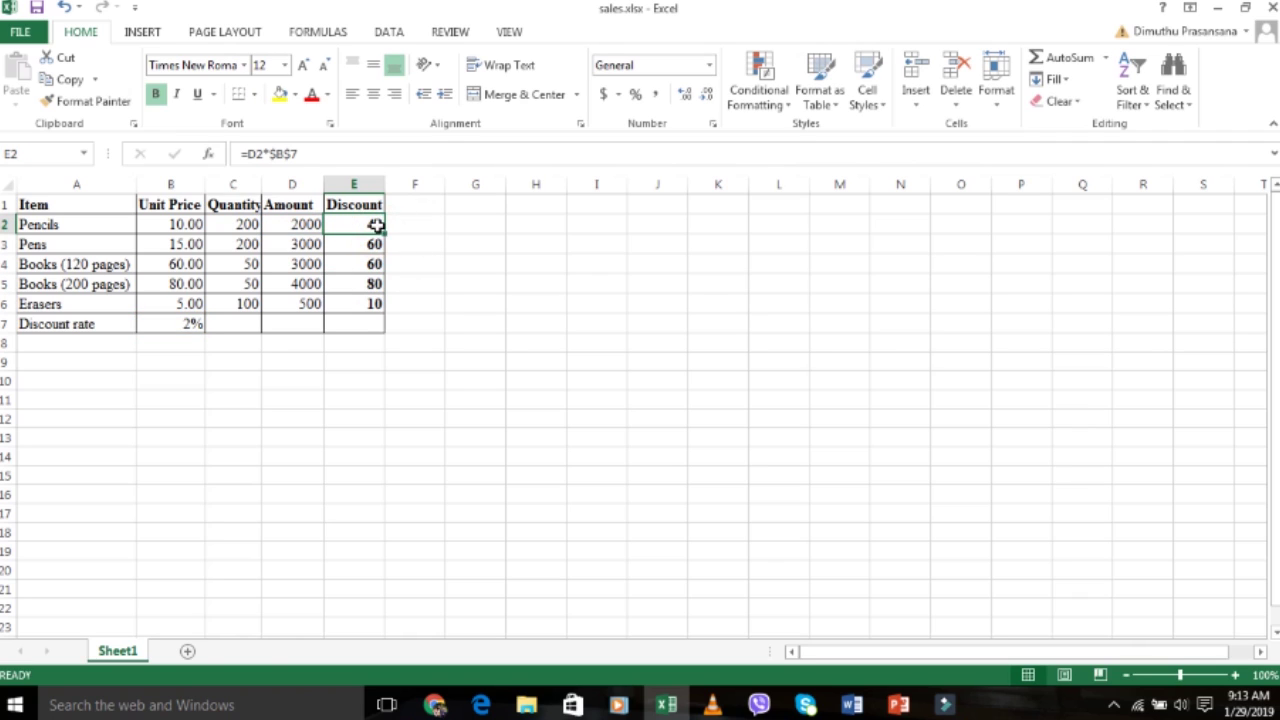
drag(384, 234, 381, 304)
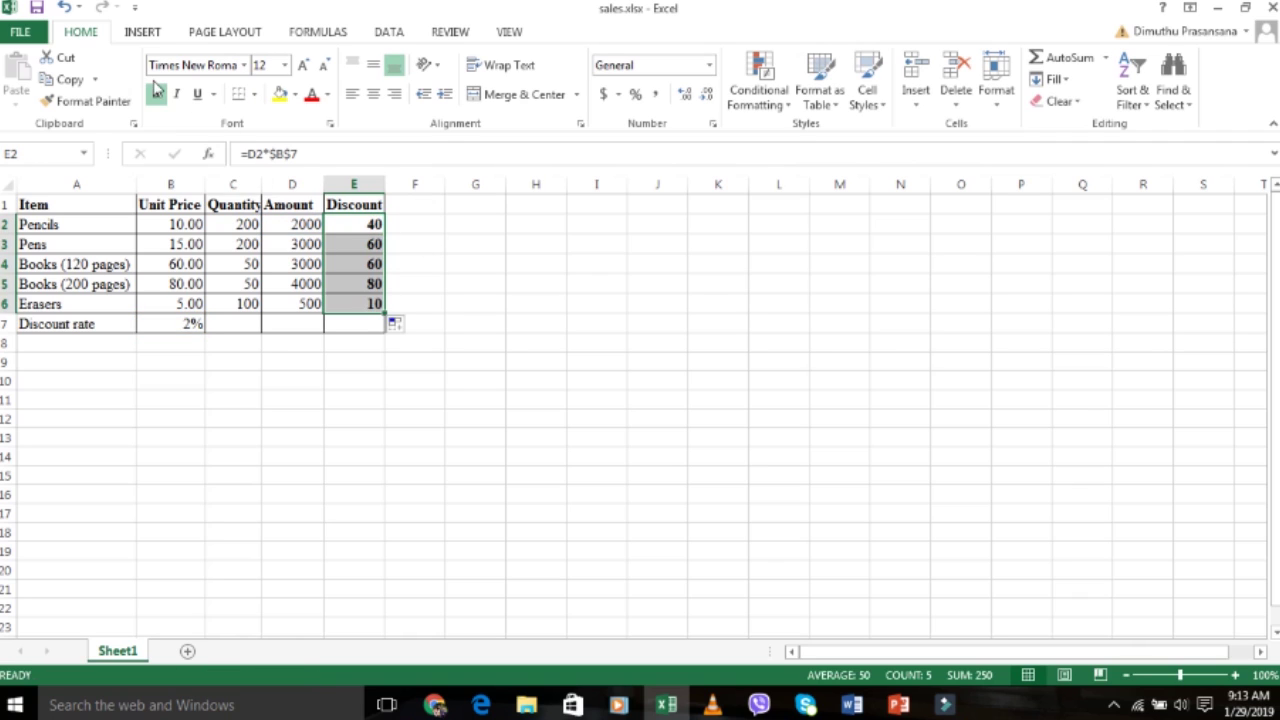
click(156, 94)
key(ctrl+z)
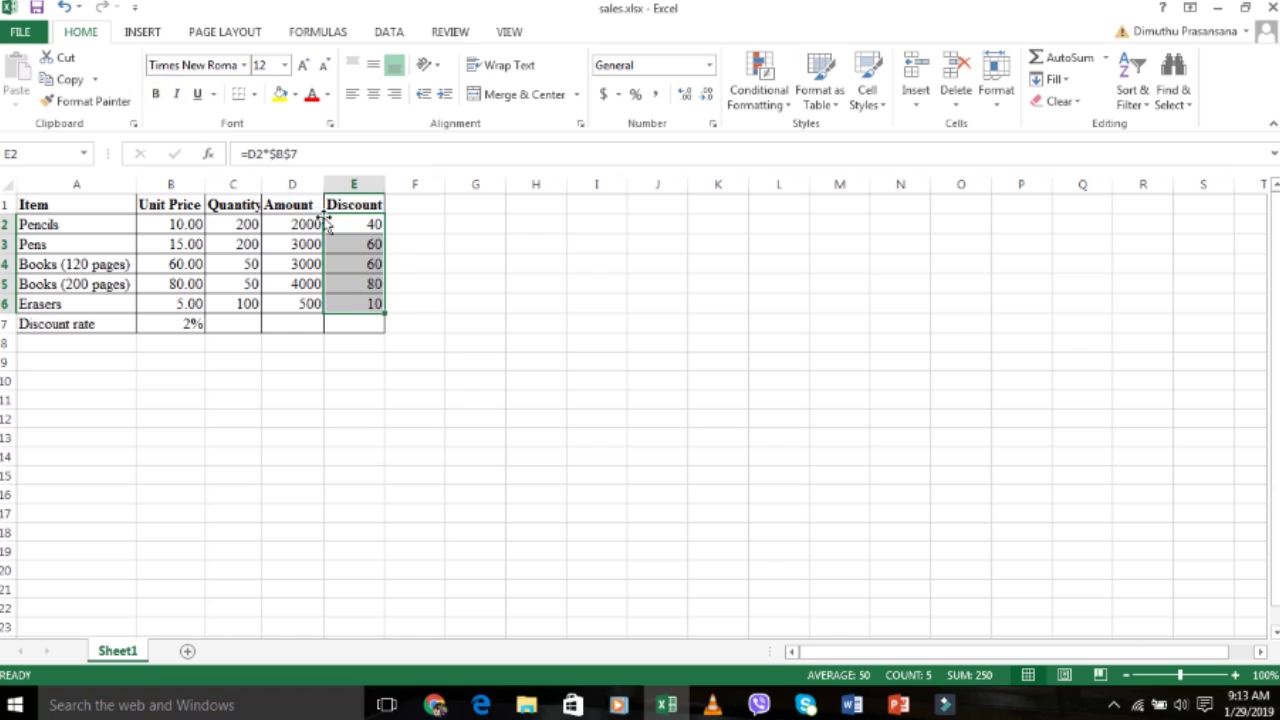
click(372, 246)
- Consult the heading instruction in the Chrome quiz, and enter Total in bold as the heading in cell F1
click(435, 705)
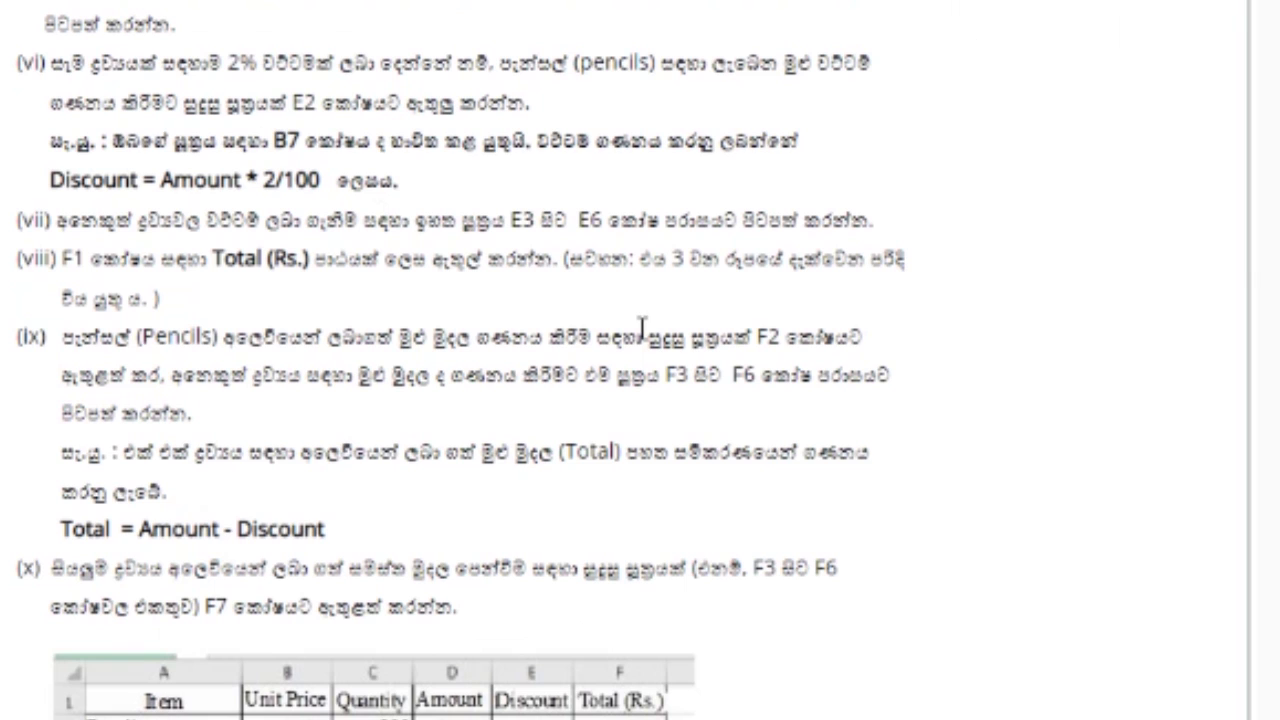
scroll(460, 360, down, 3)
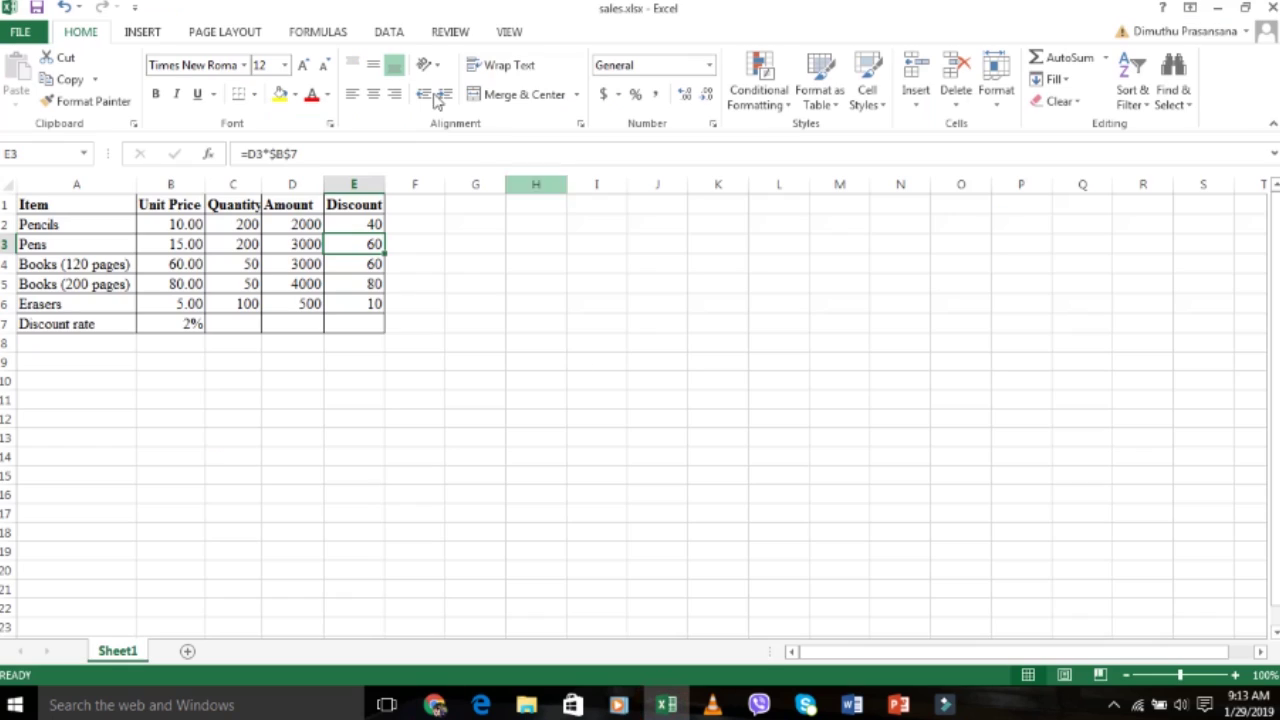
click(409, 205)
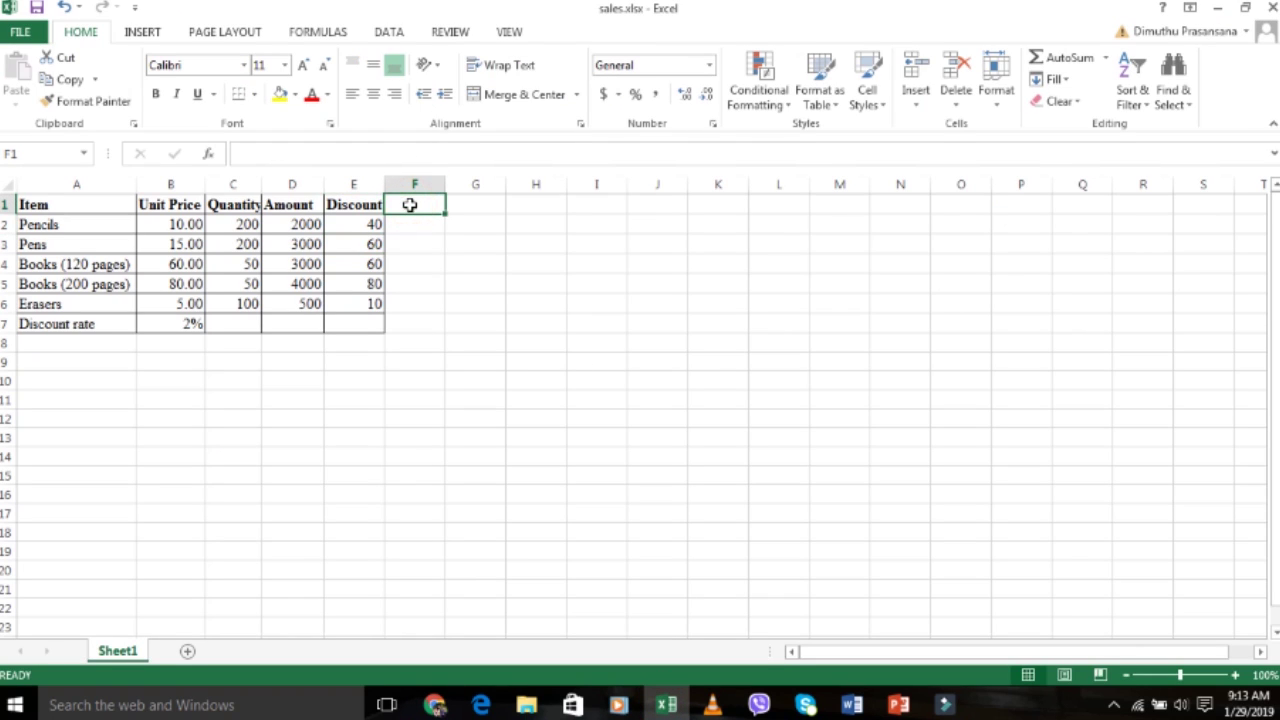
text(Total)
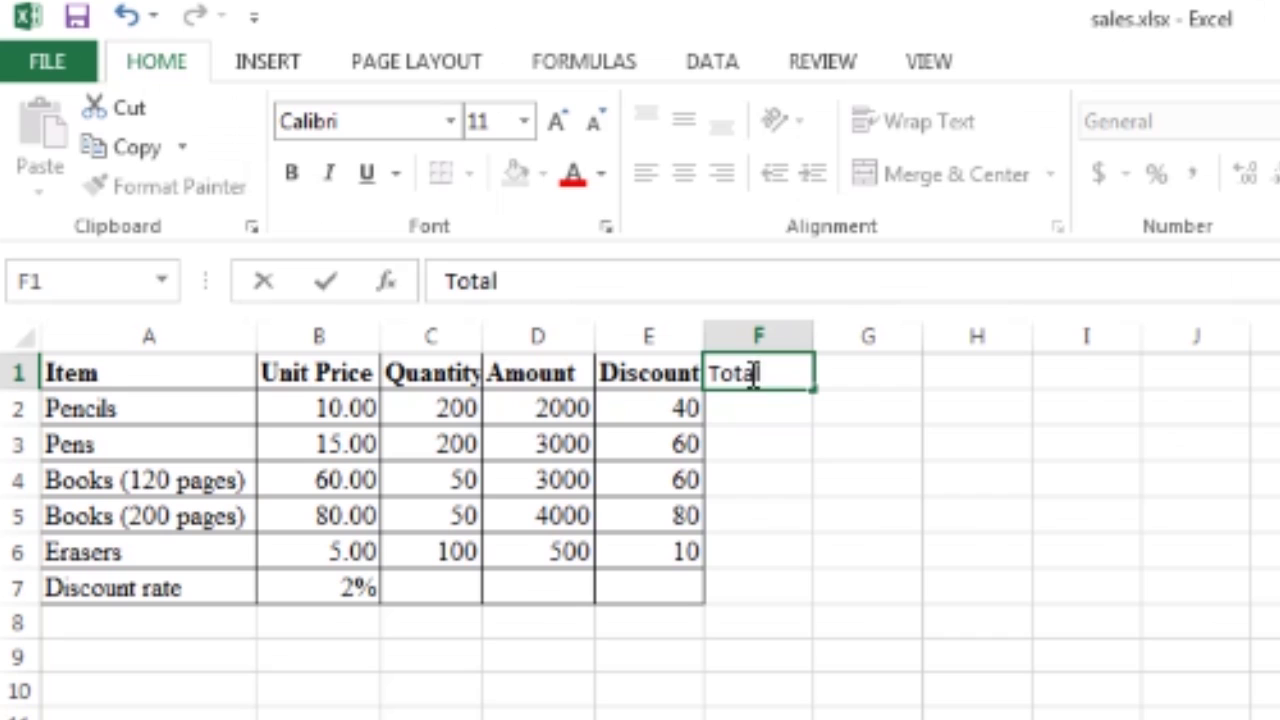
click(293, 172)
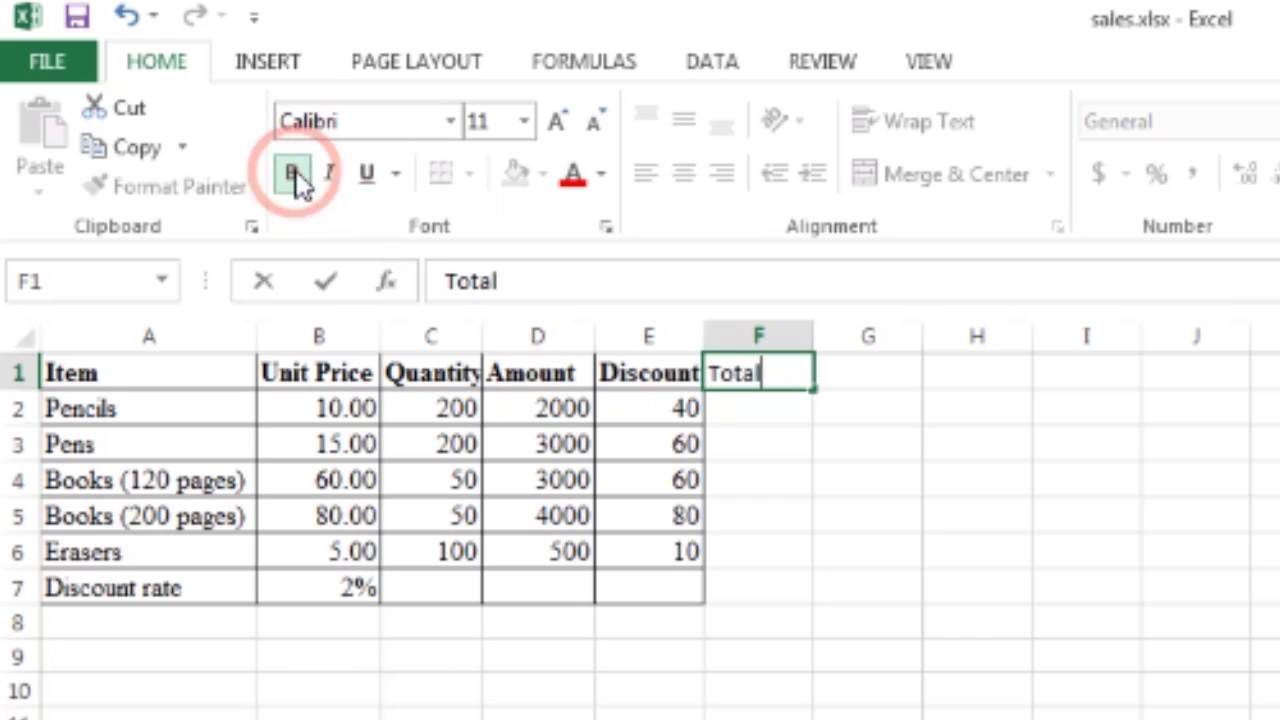
click(762, 374)
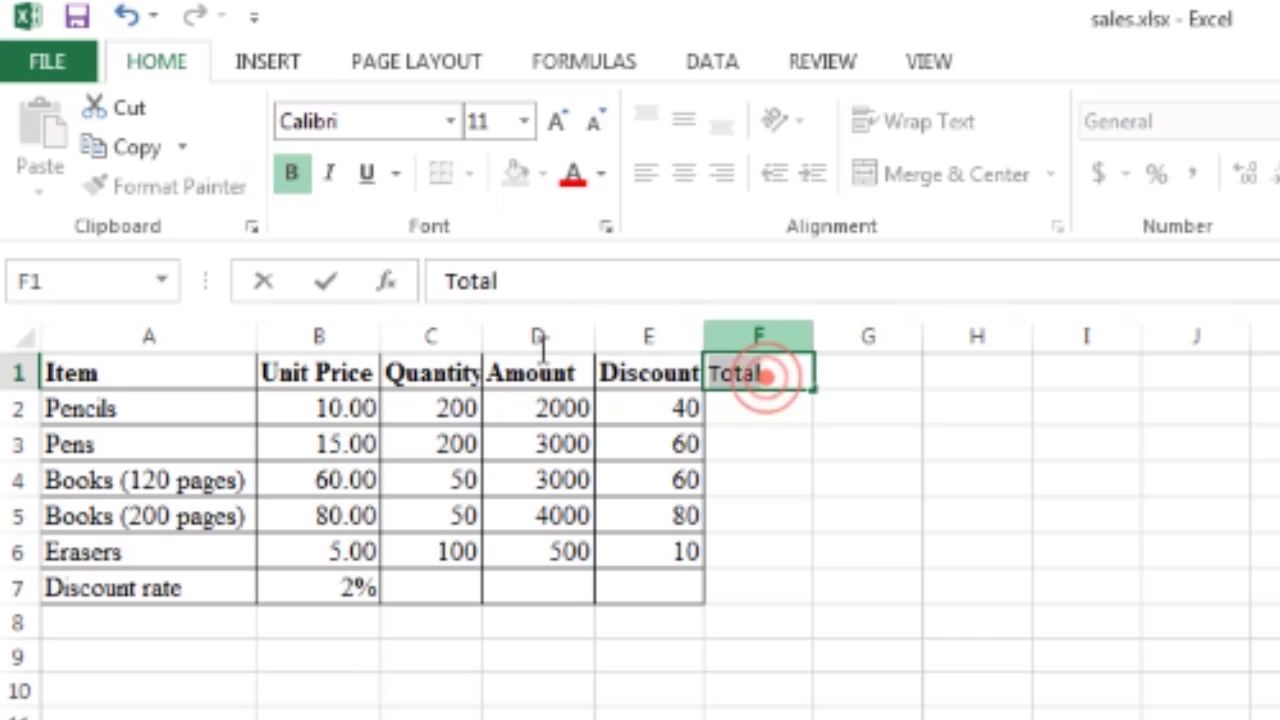
click(291, 172)
click(762, 402)
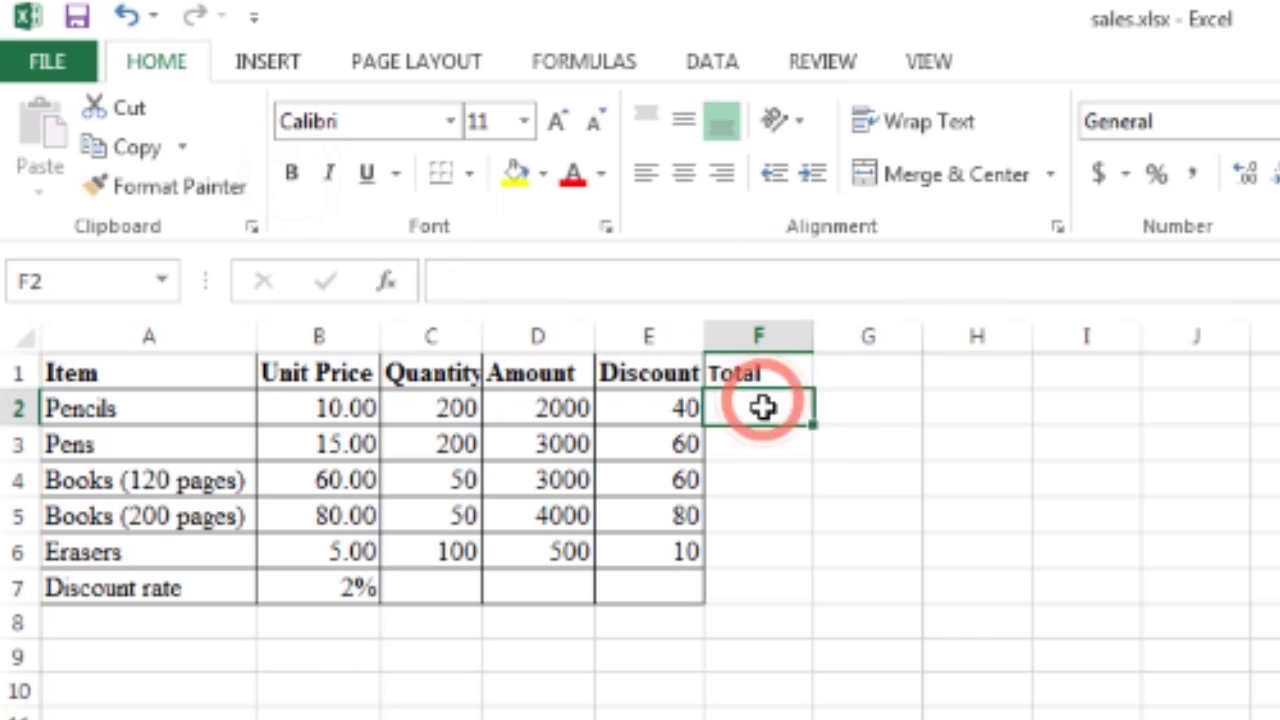
- Read the total instruction in the Chrome quiz, and enter the formula =D2-E2 in cell F2 of the workbook
click(450, 705)
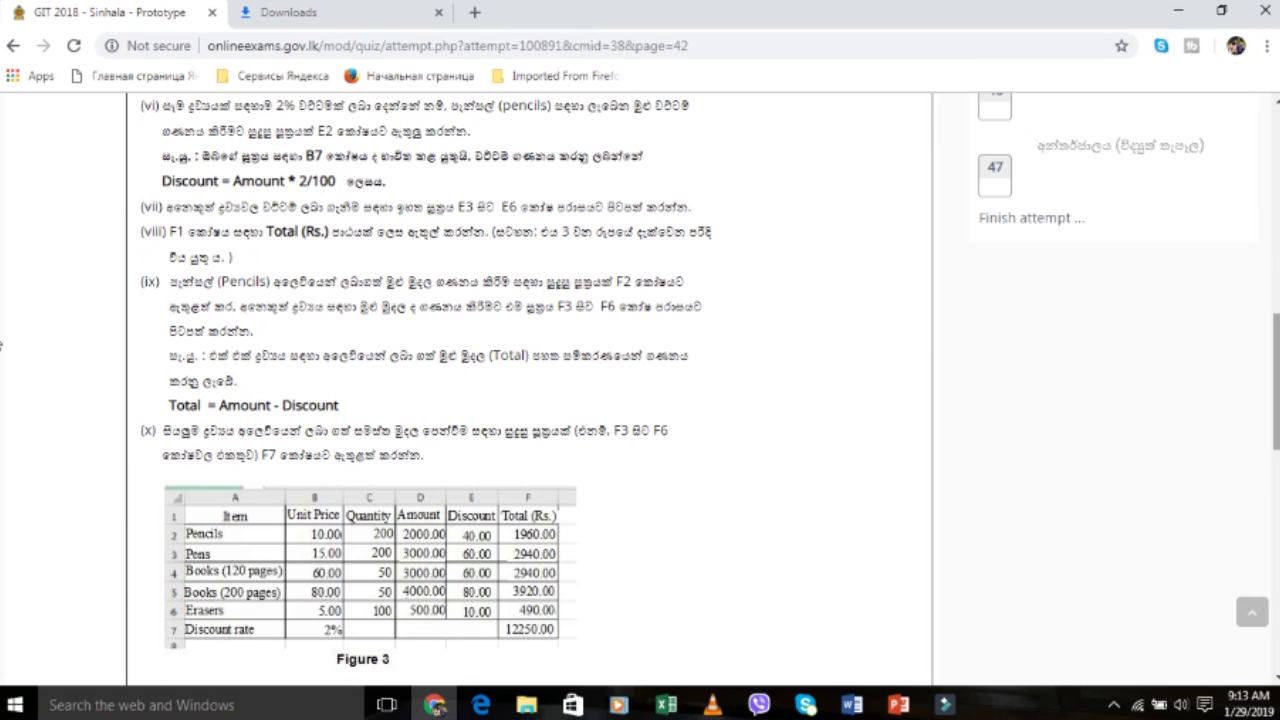
scroll(2, 345, down, 1)
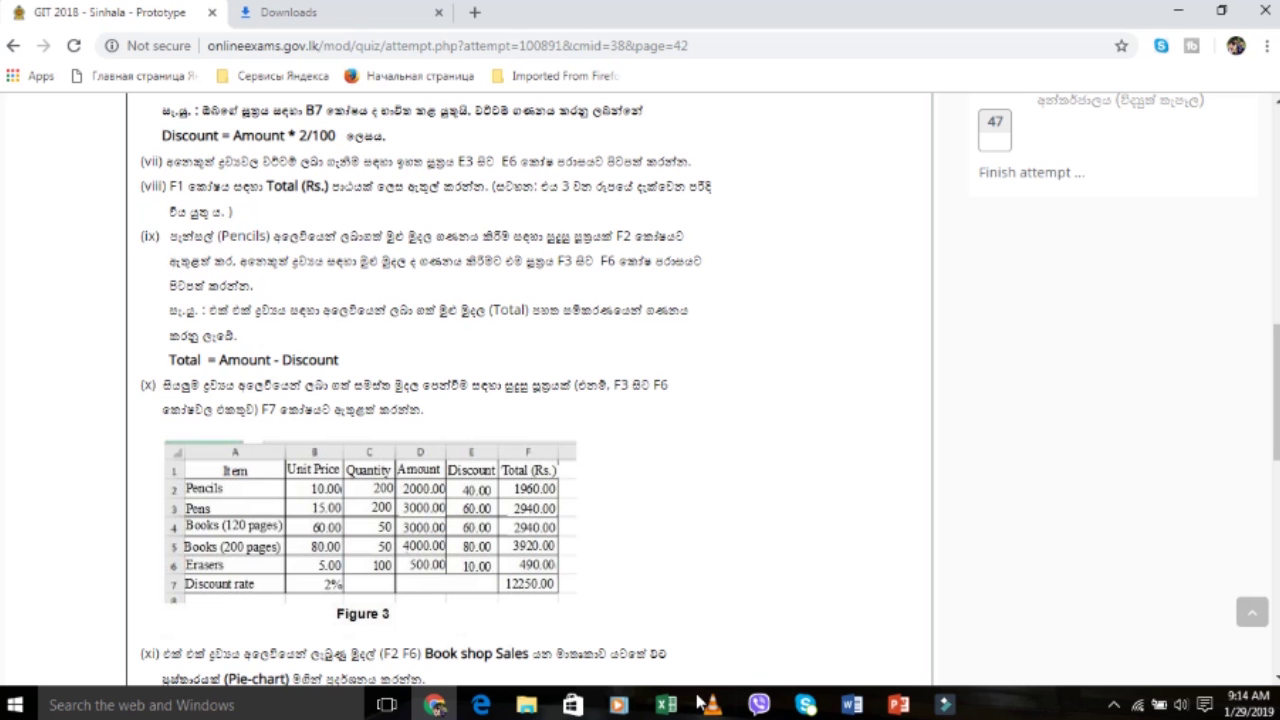
click(667, 705)
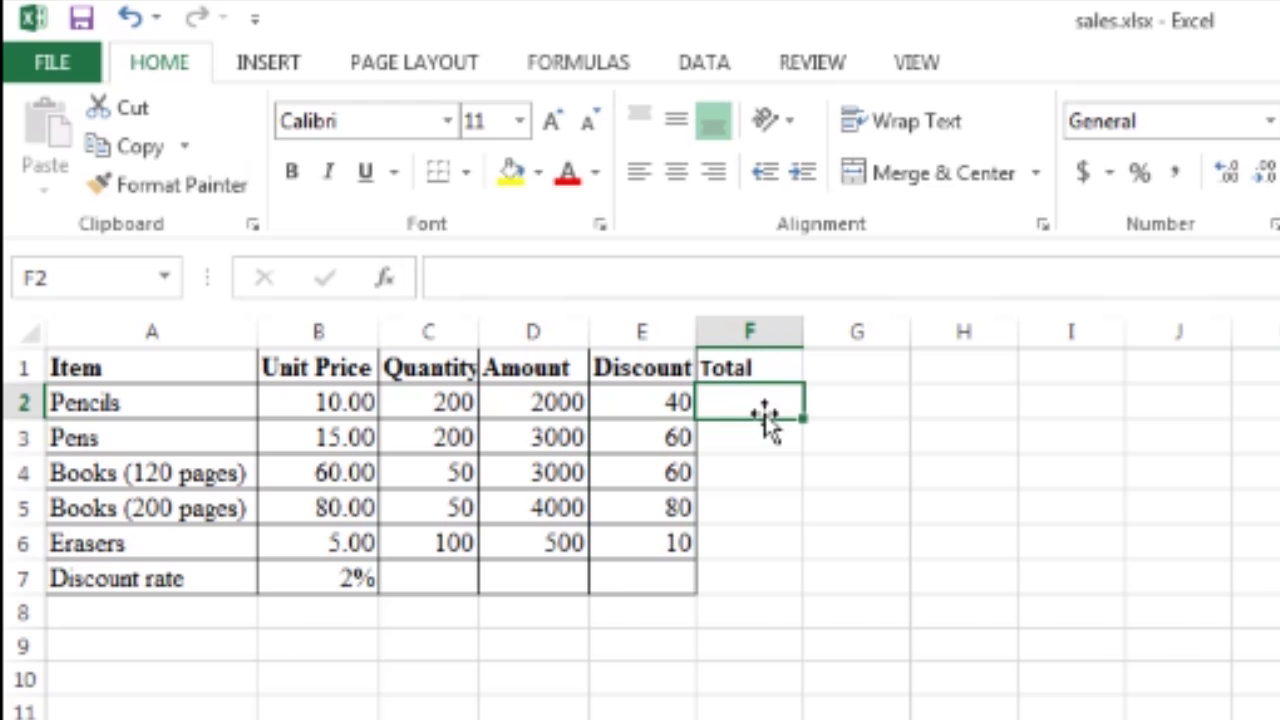
text(=)
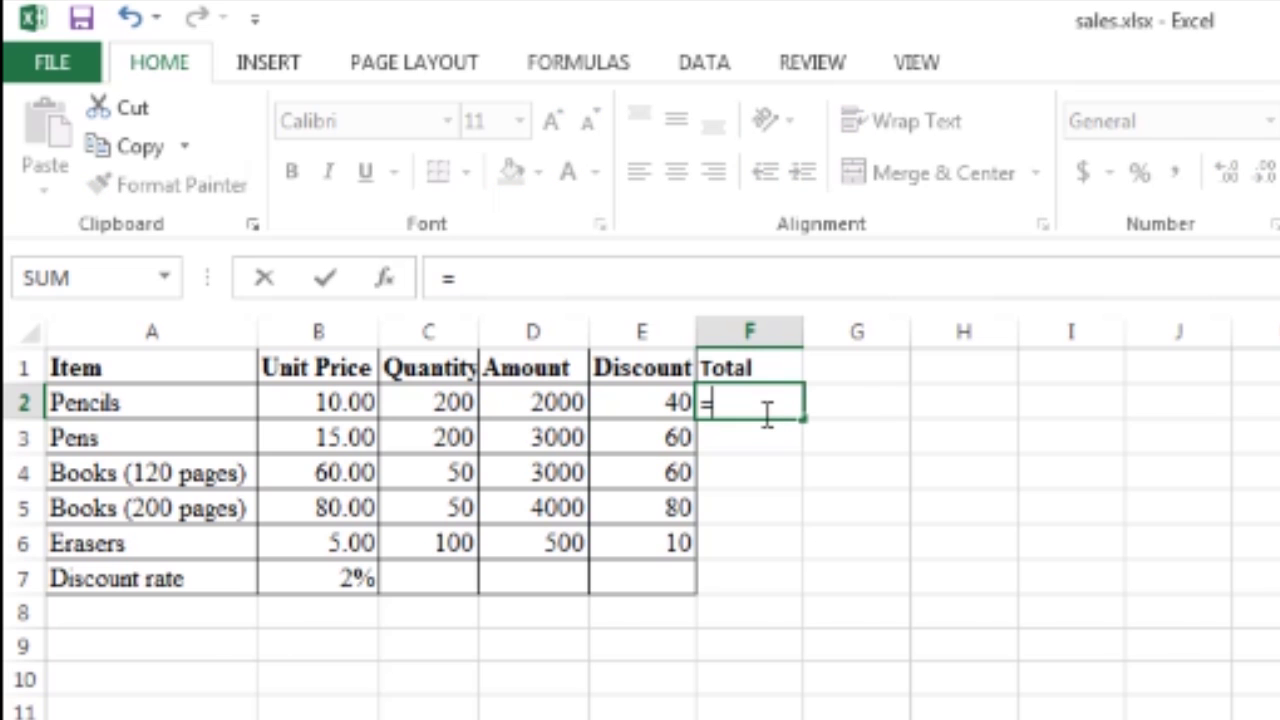
text(D2-)
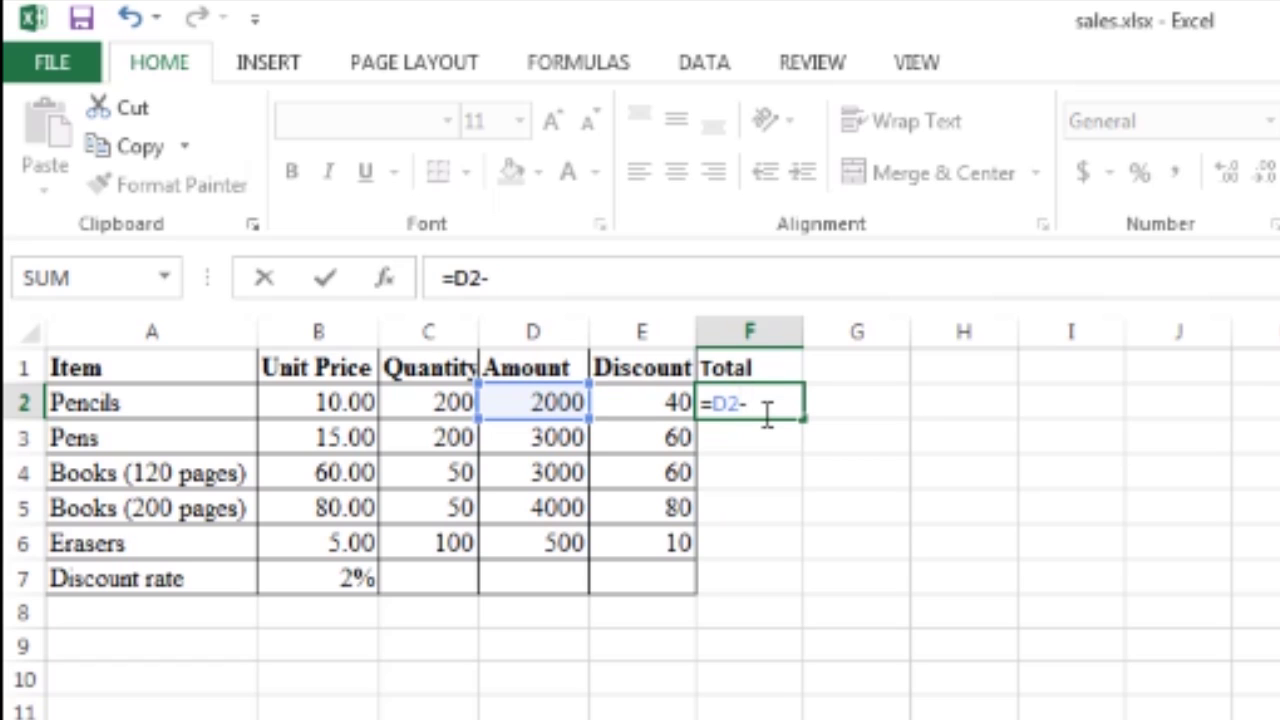
text(E2)
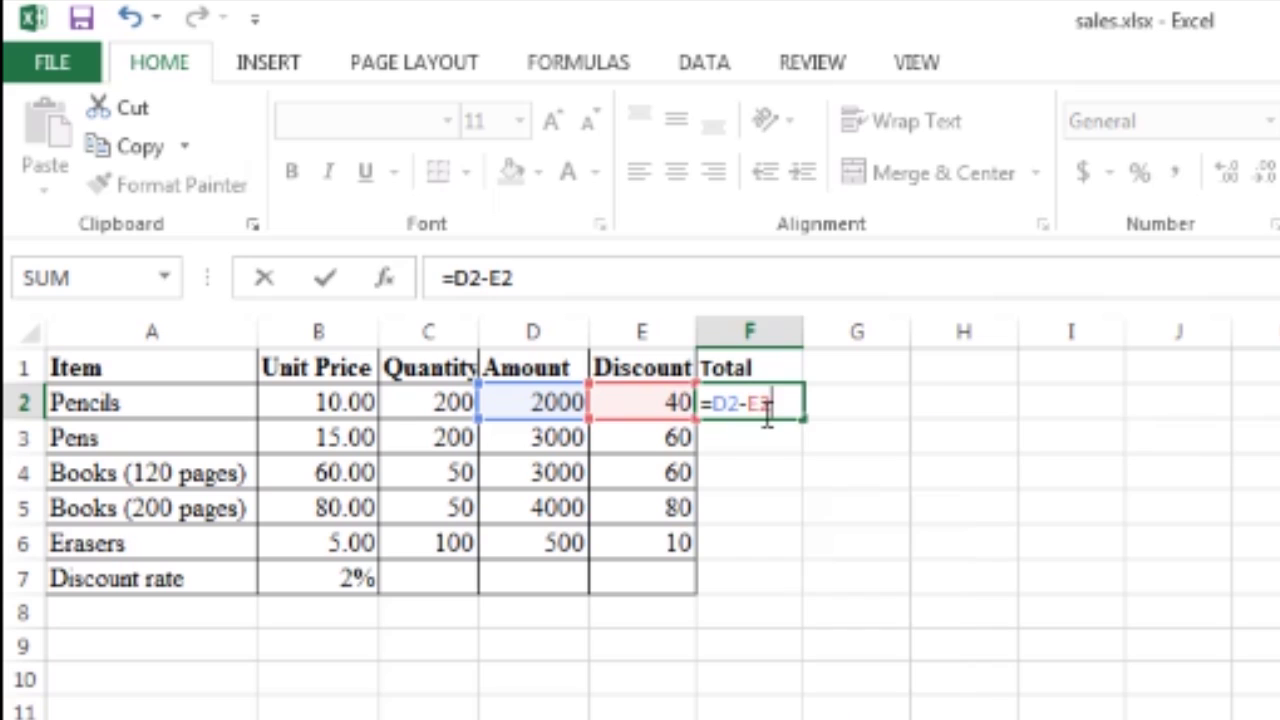
key(Return)
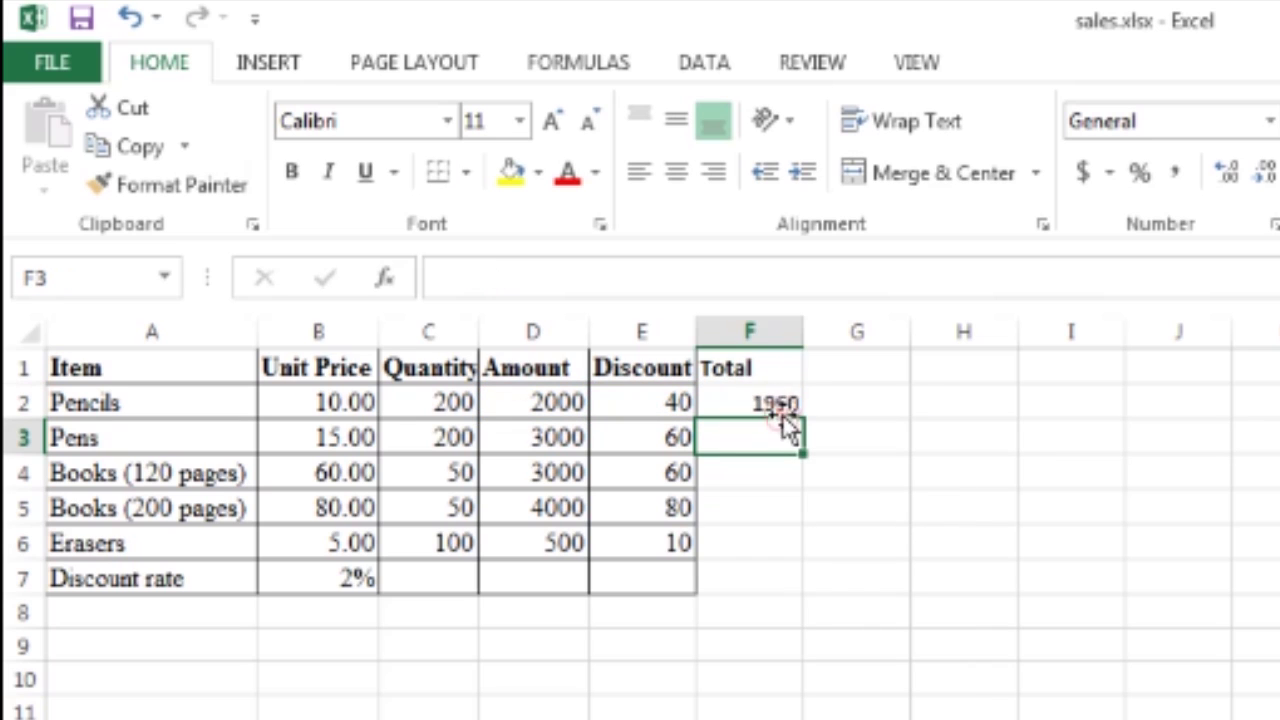
- Copy the total formula from F2 down to F6, and check the following task in the Chrome quiz
click(786, 403)
drag(803, 415, 791, 545)
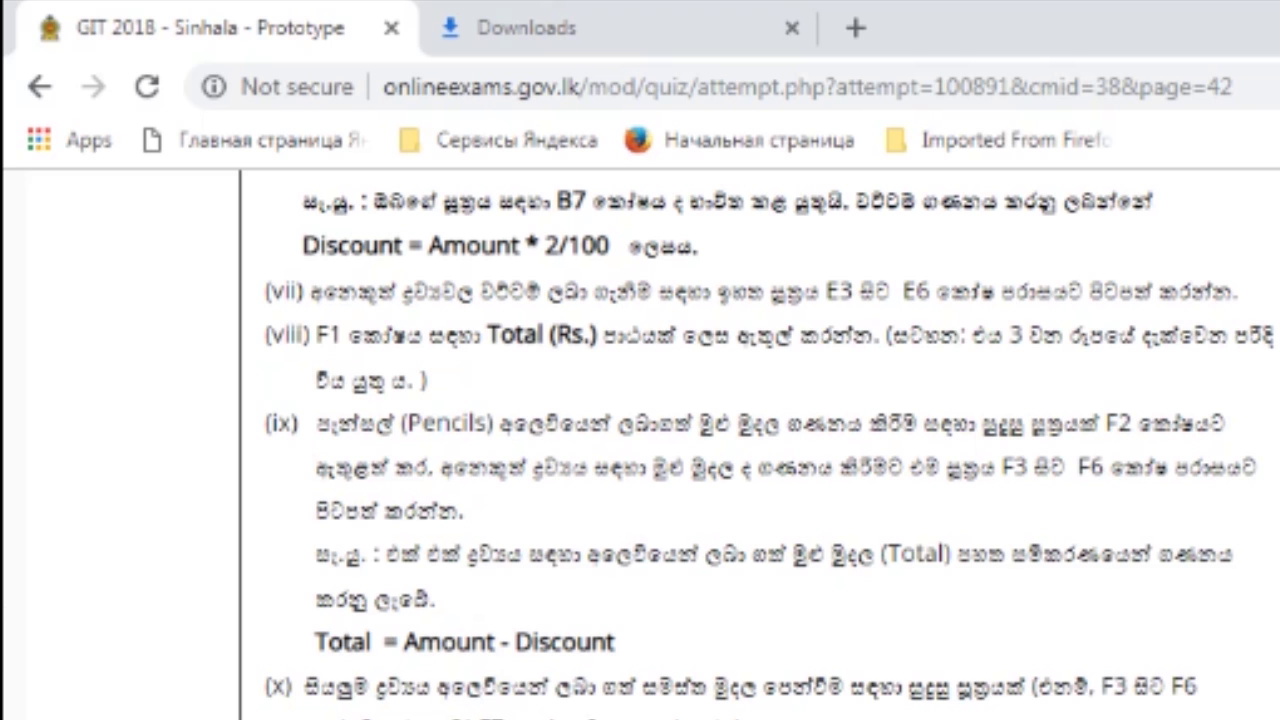
scroll(748, 510, down, 2)
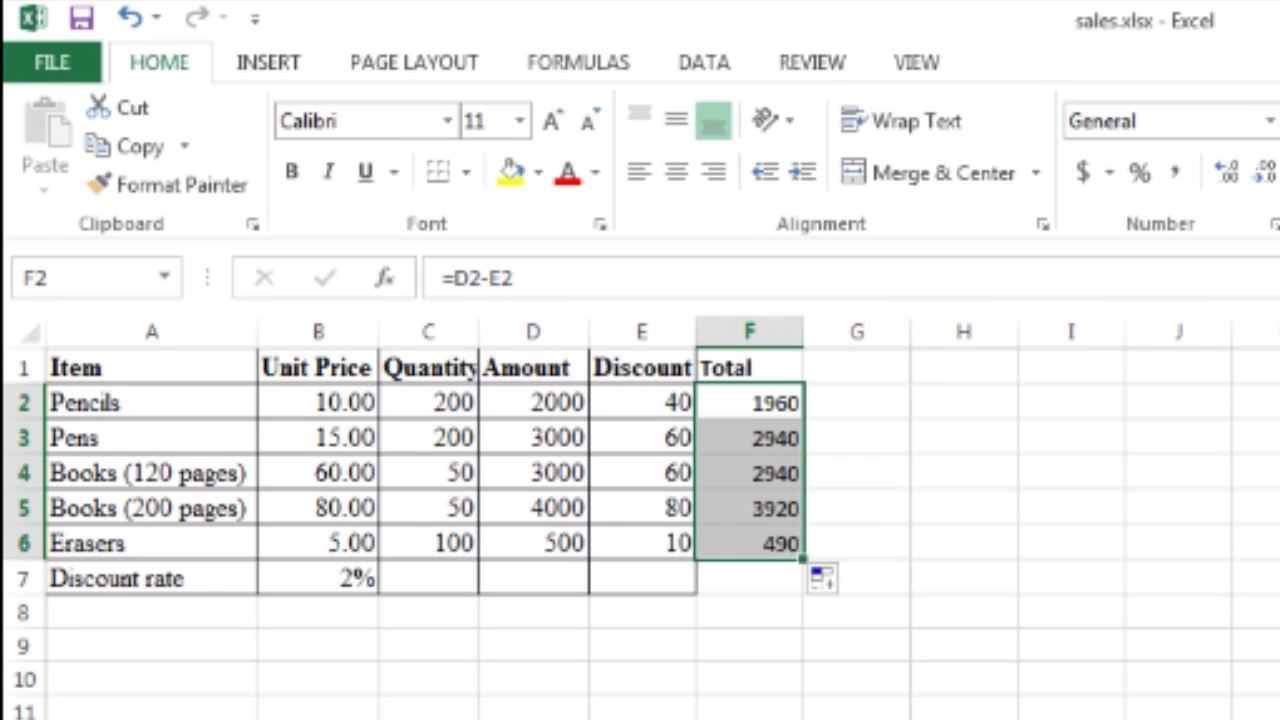
- Enter the formula =SUM(F2:F6) in cell F7, and check the next task in the Chrome quiz
click(780, 590)
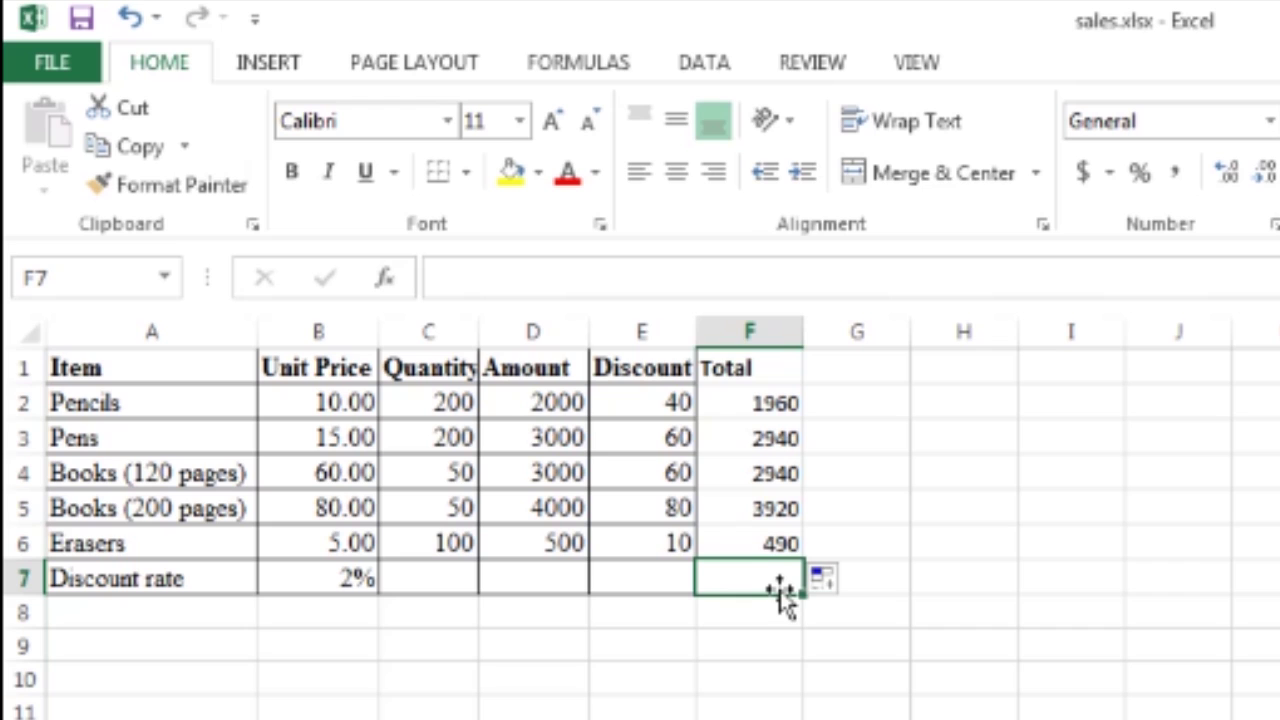
text(=sunm)
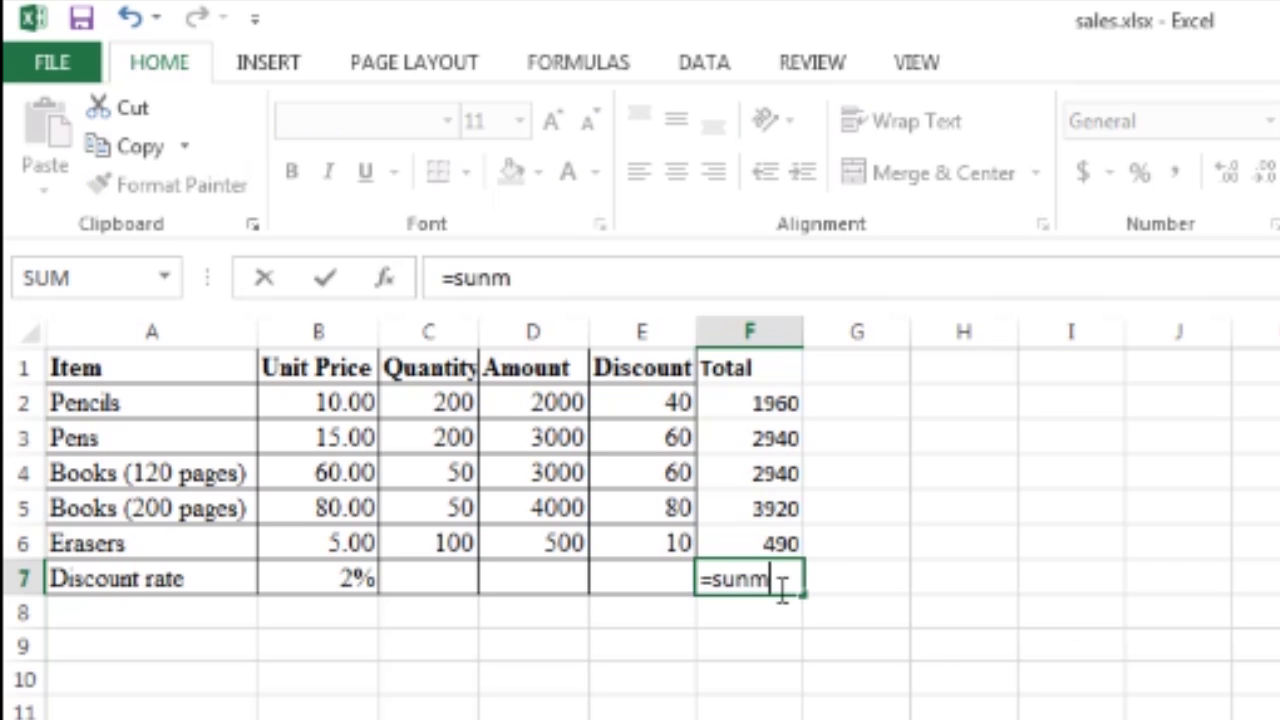
key(BackSpace)
key(BackSpace)
text('m)
key(BackSpace)
key(BackSpace)
text(m()
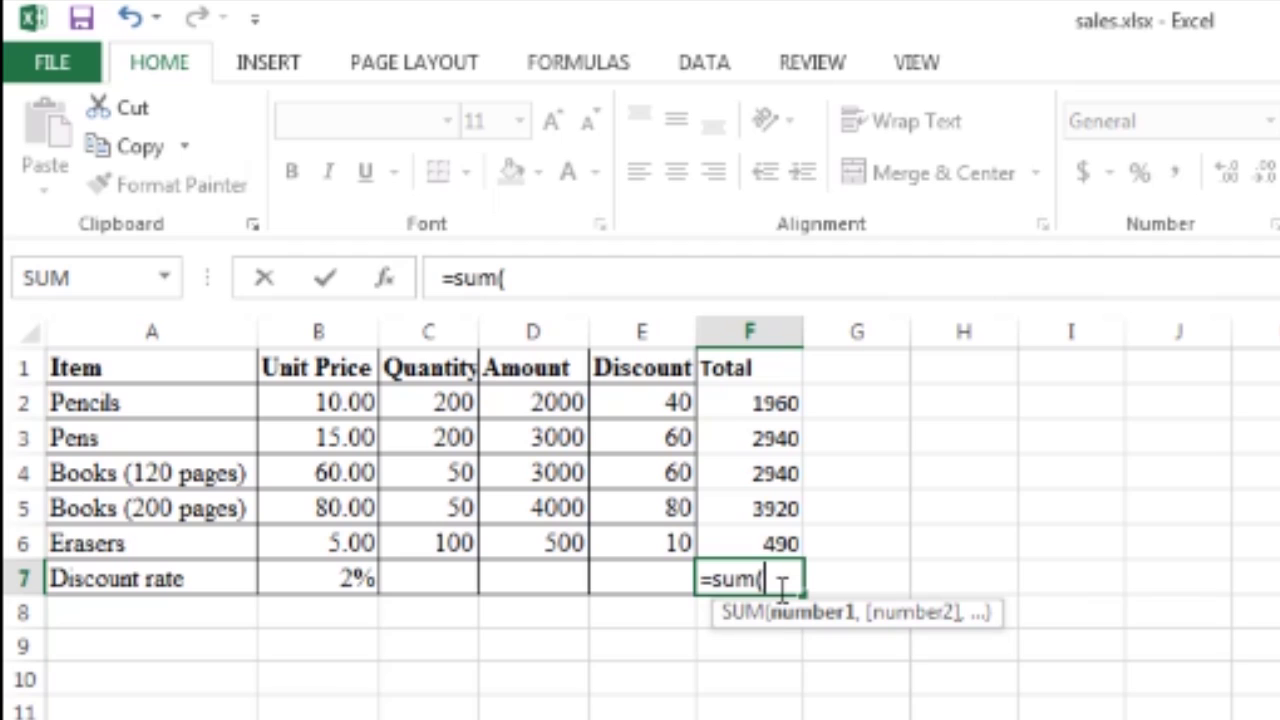
text(F2)
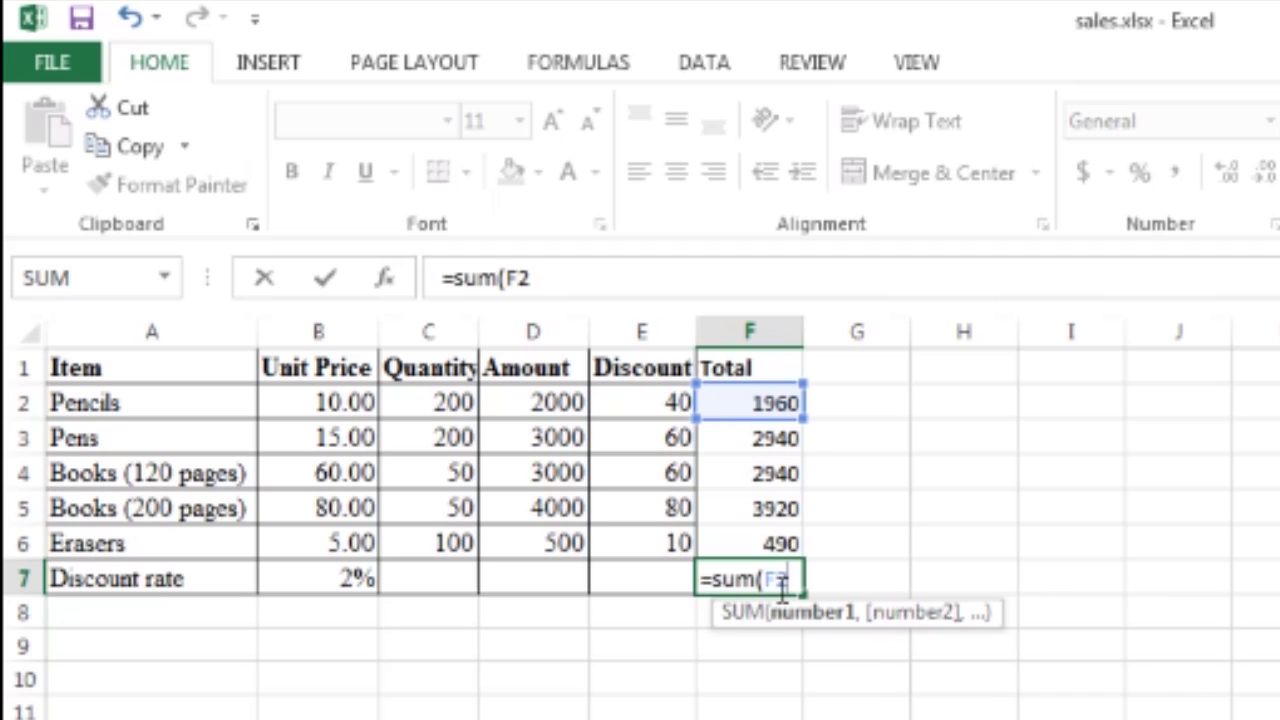
text(:F6)
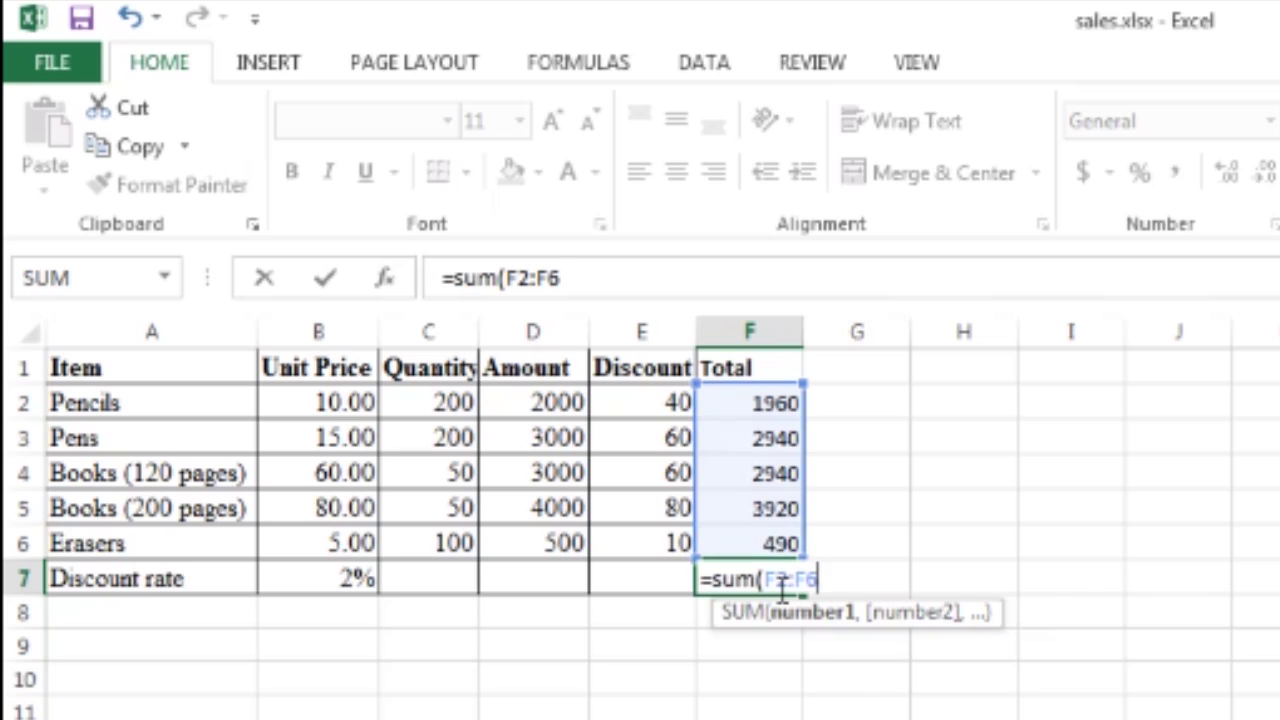
text())
key(Return)
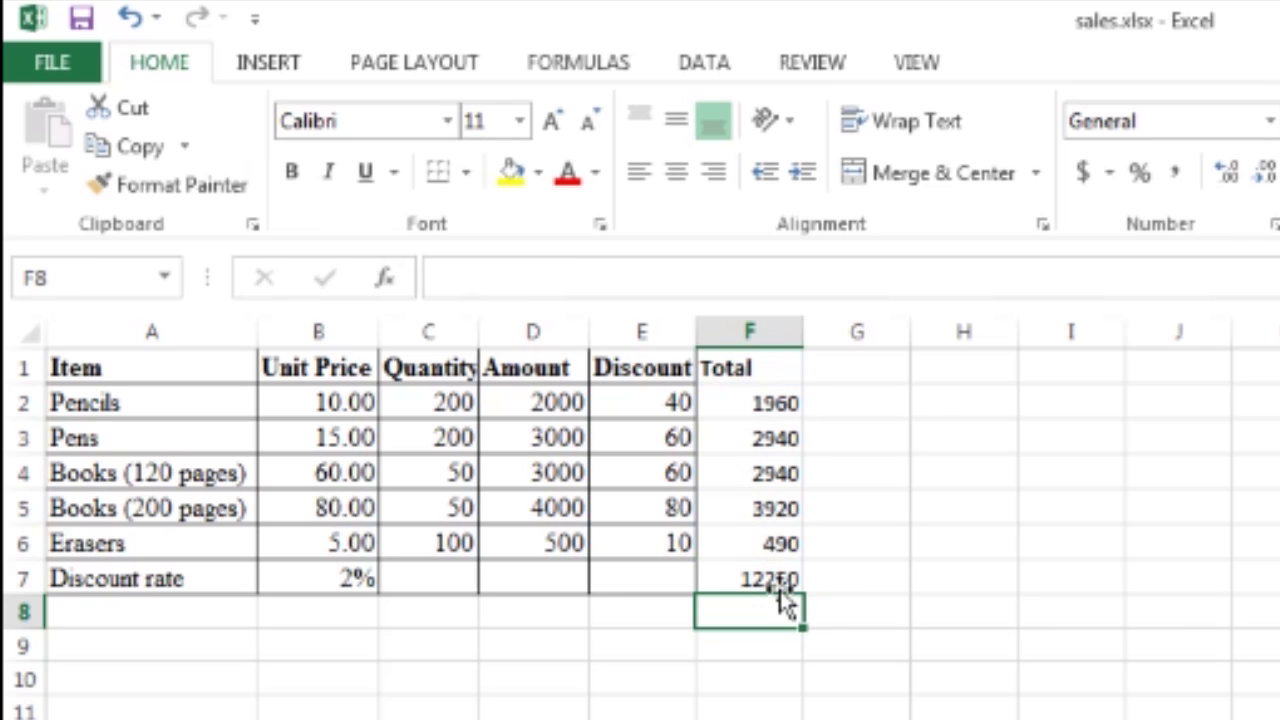
click(780, 578)
click(434, 705)
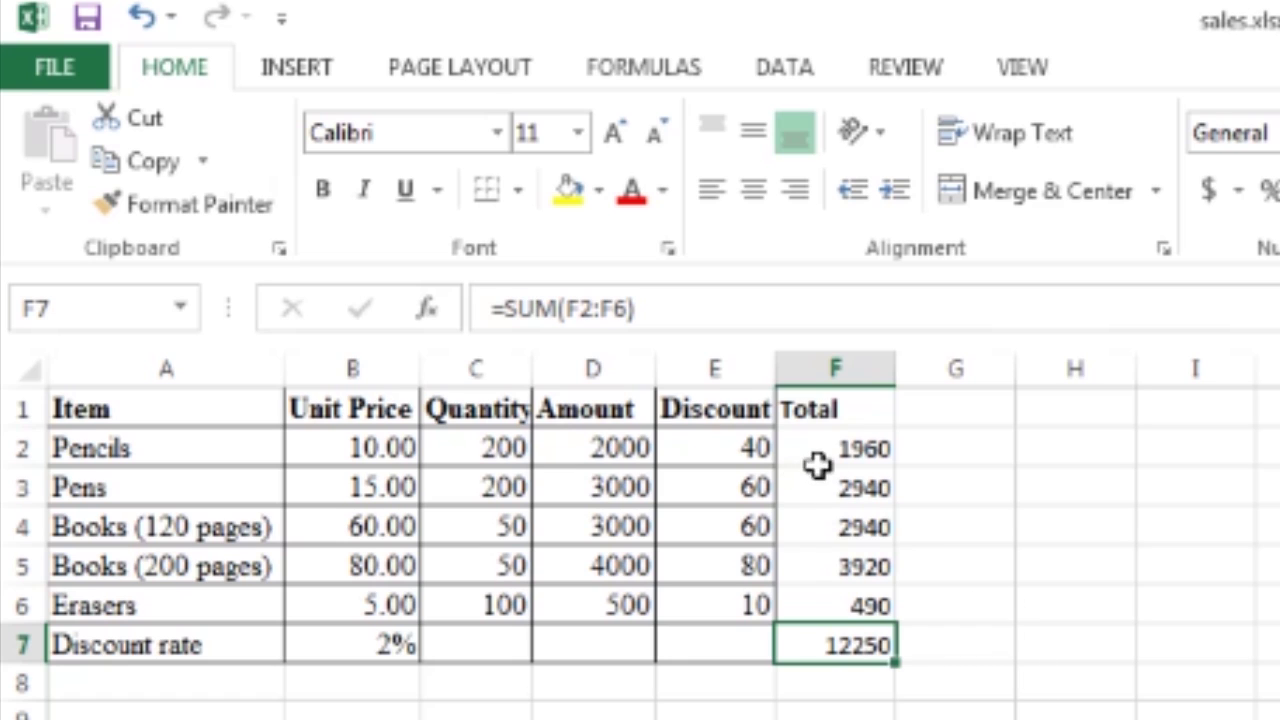
- Fill the total formula from F2 down to F6 again, keeping the range selected, and consult the chart instruction in the Chrome quiz
click(855, 449)
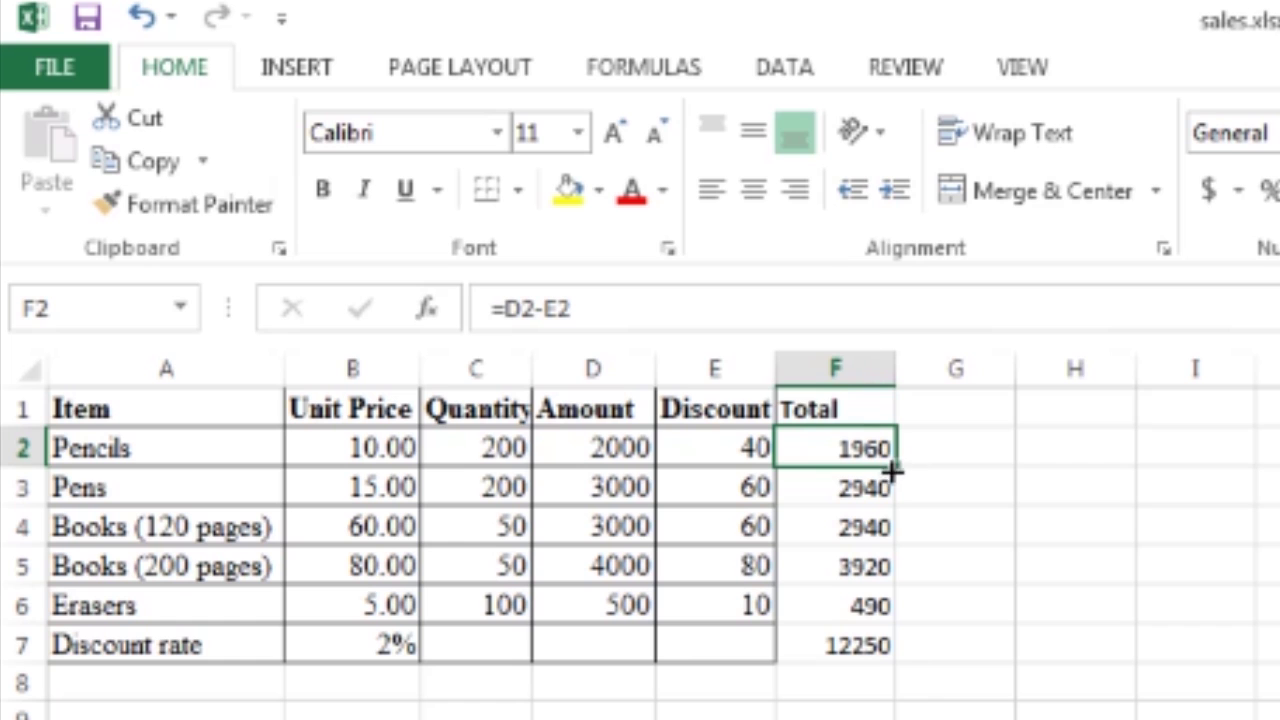
drag(895, 462, 889, 620)
click(455, 706)
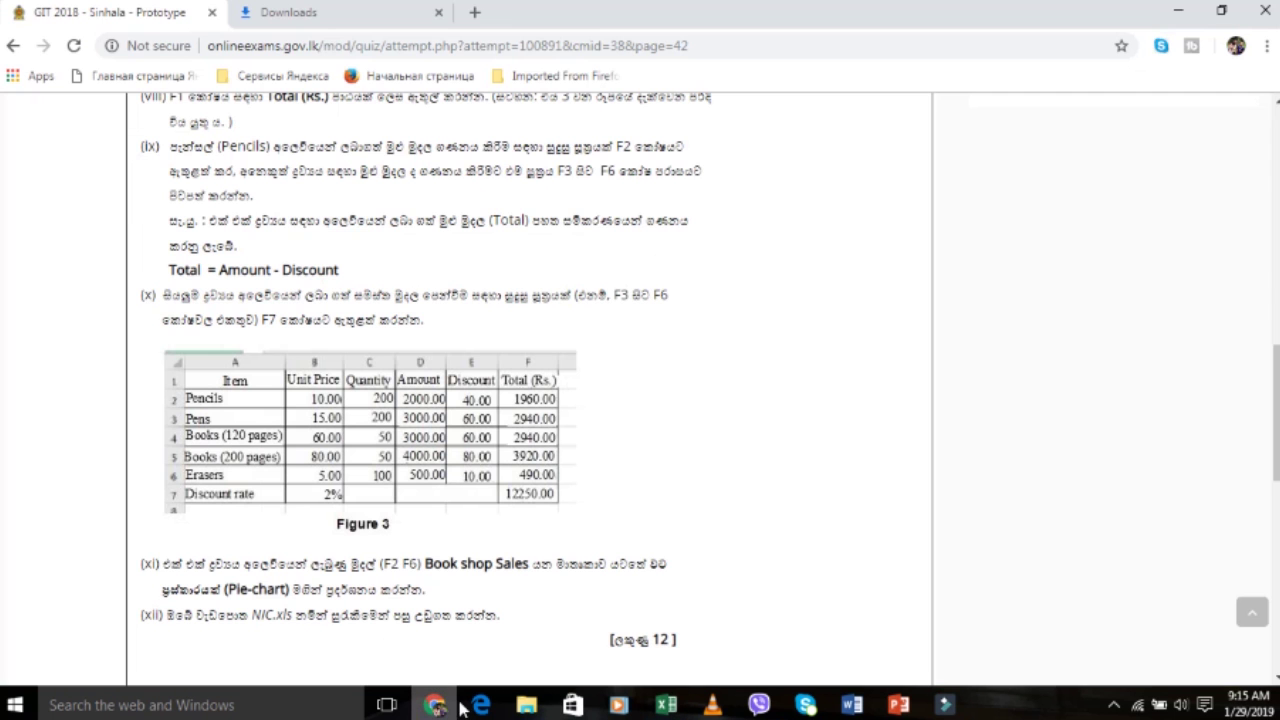
click(666, 705)
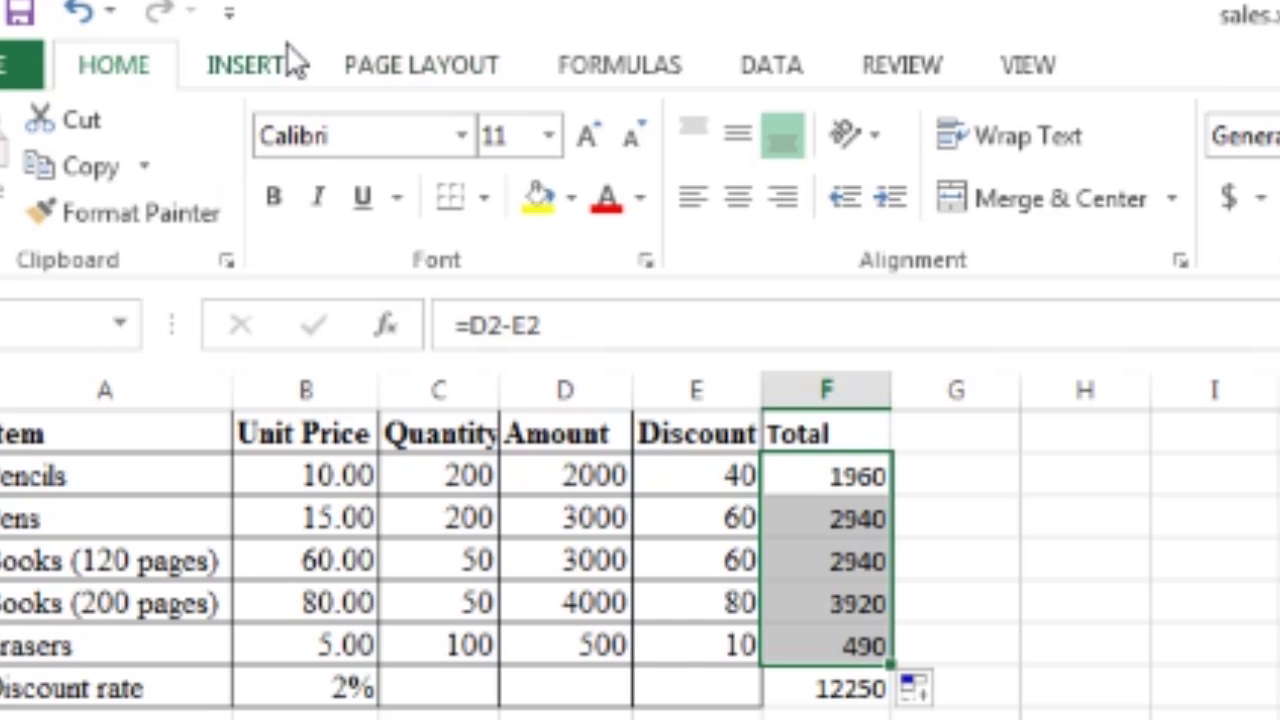
- Insert a 2-D pie chart of F2:F6 in the grey gradient style with percentage labels, and place it beside the table
click(152, 31)
click(1058, 218)
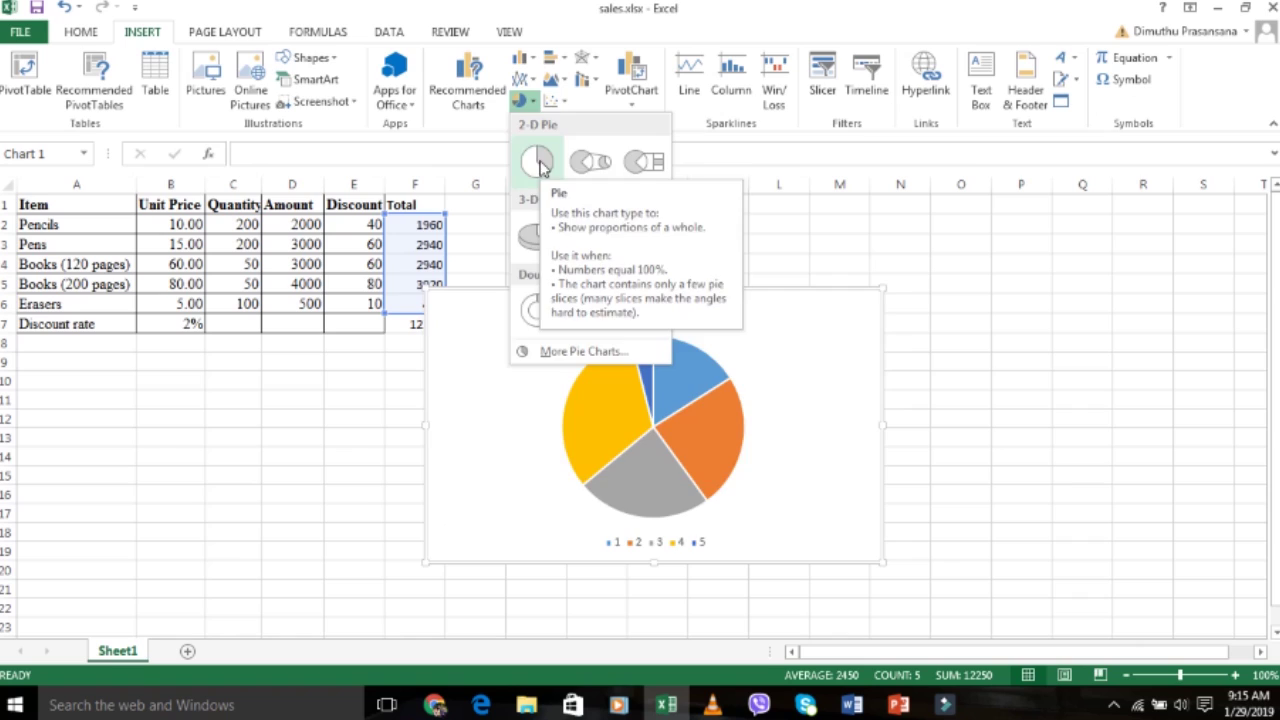
click(478, 282)
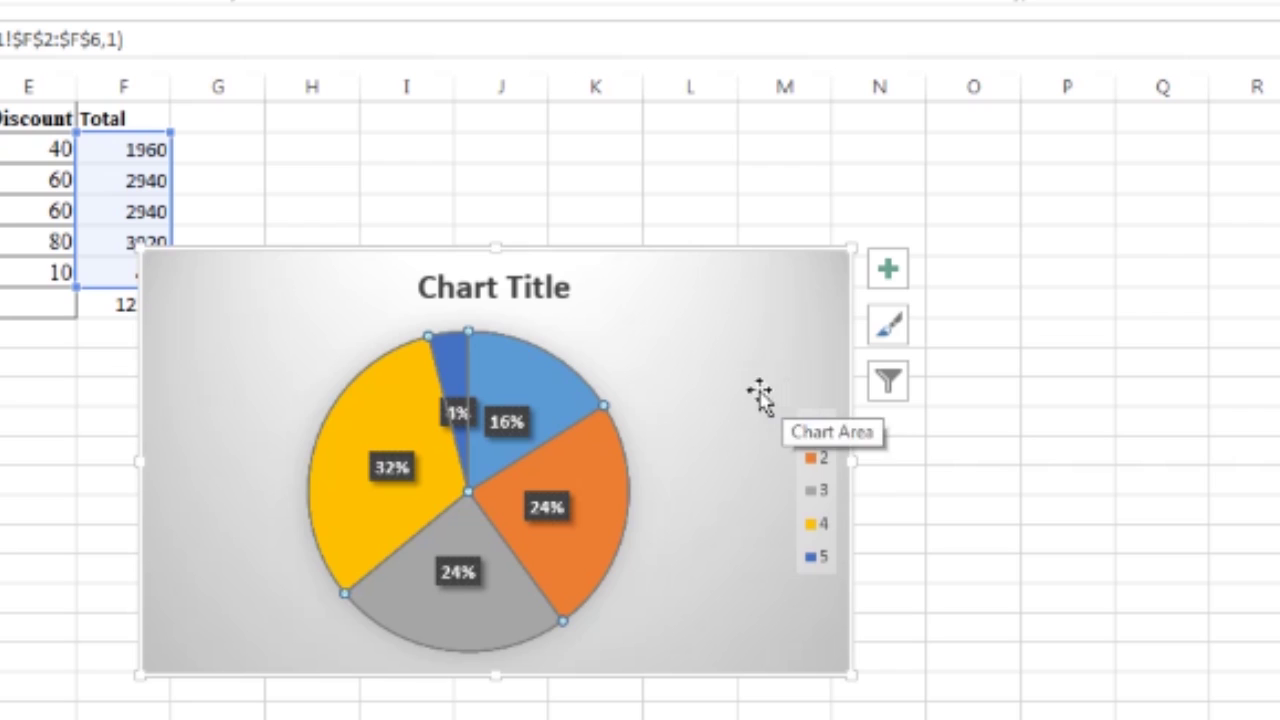
drag(821, 379, 900, 294)
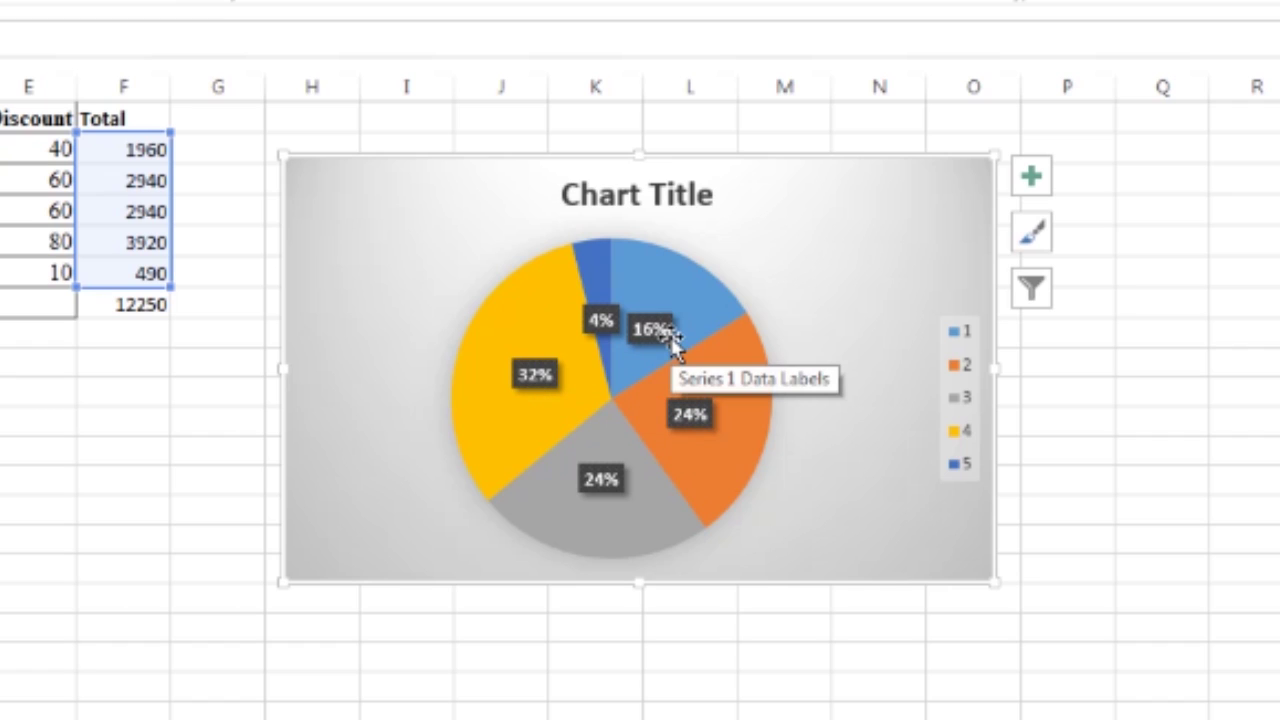
- Replace the pie chart's title with Book Shop Sales
mouse_move(625, 558)
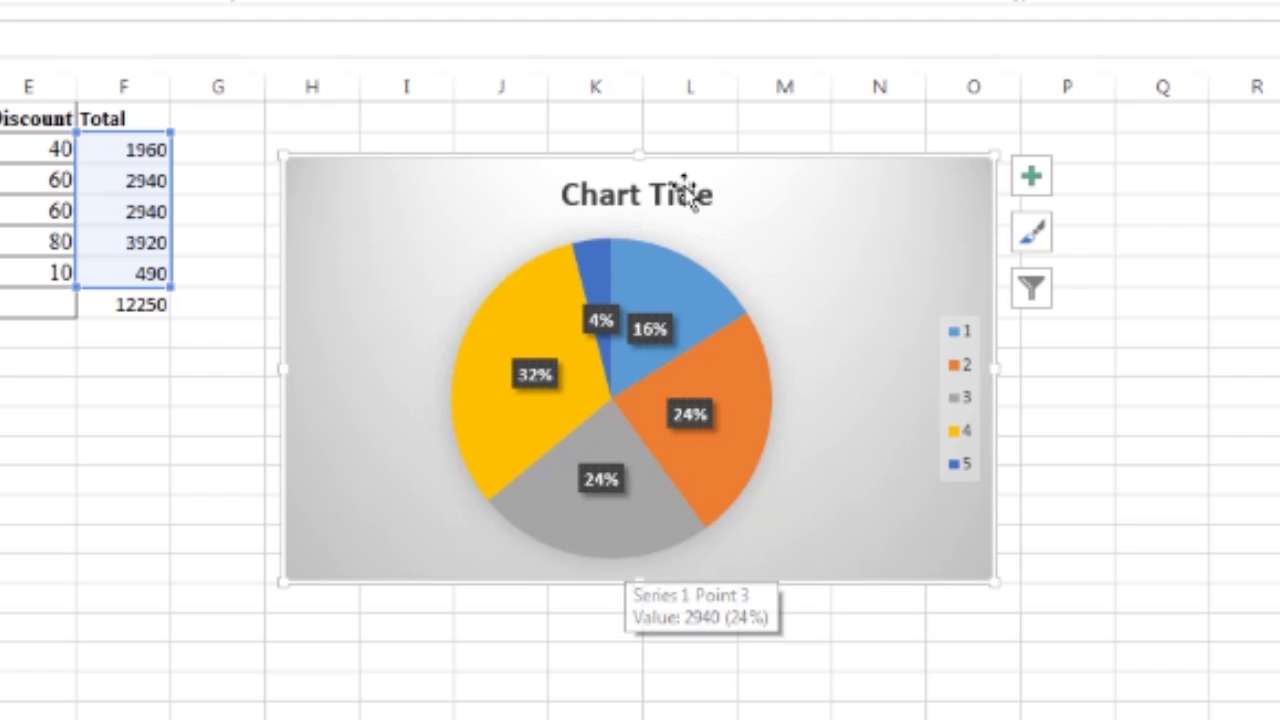
click(716, 196)
click(716, 196)
key(BackSpace)
key(BackSpace)
key(BackSpace)
key(BackSpace)
key(BackSpace)
key(BackSpace)
key(BackSpace)
key(BackSpace)
key(BackSpace)
key(BackSpace)
key(BackSpace)
text(Book)
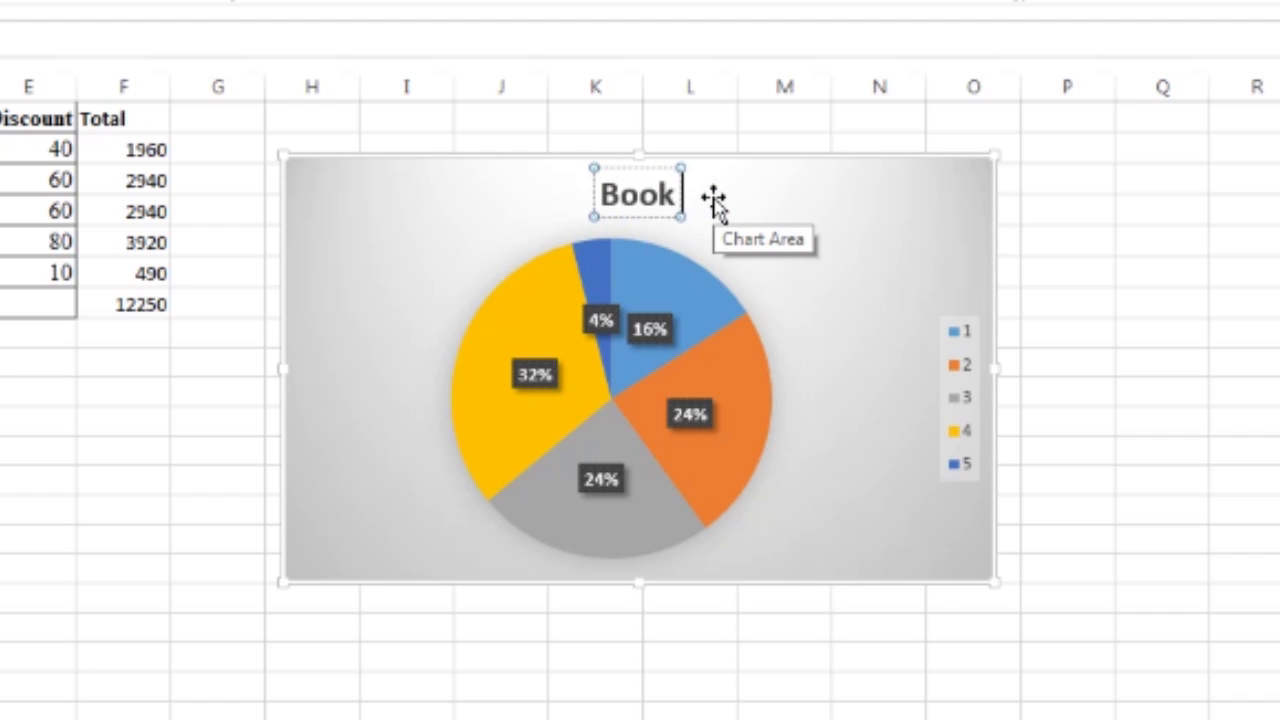
text( Shop Sales)
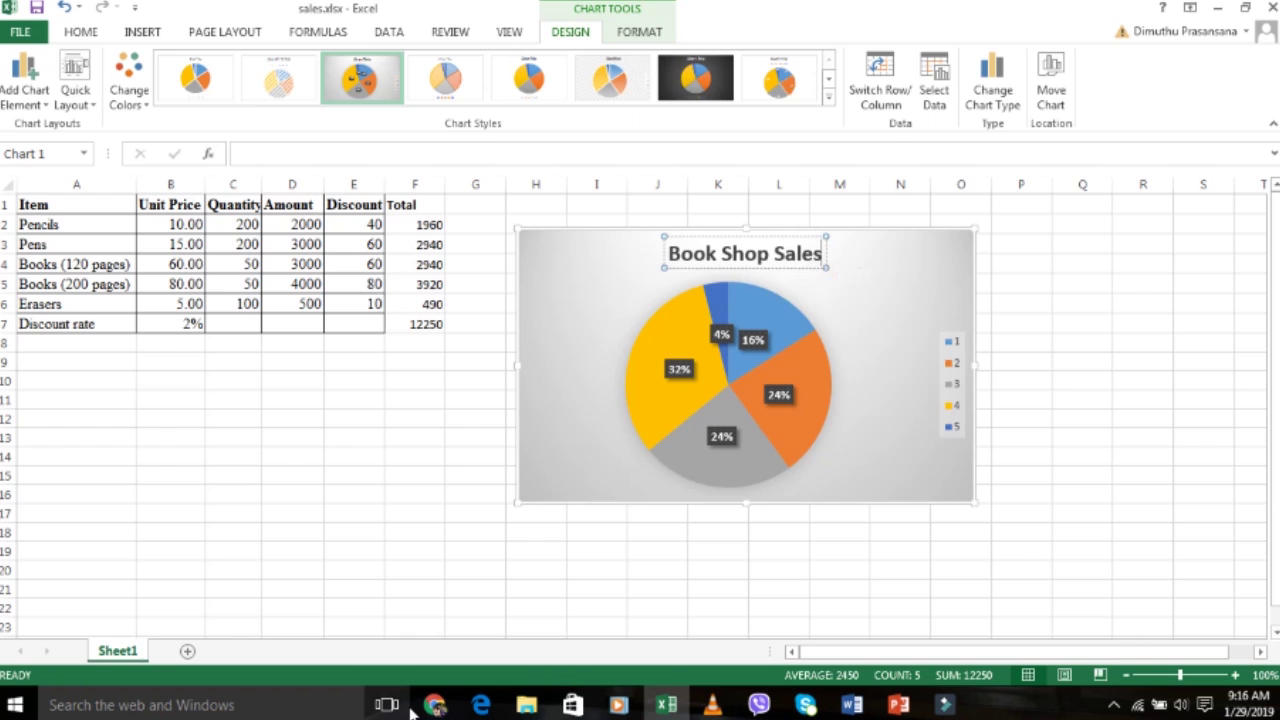
- Compare the titled chart with the pie chart instruction in the Chrome quiz, and select the chart area in the workbook
click(408, 705)
click(410, 705)
click(415, 706)
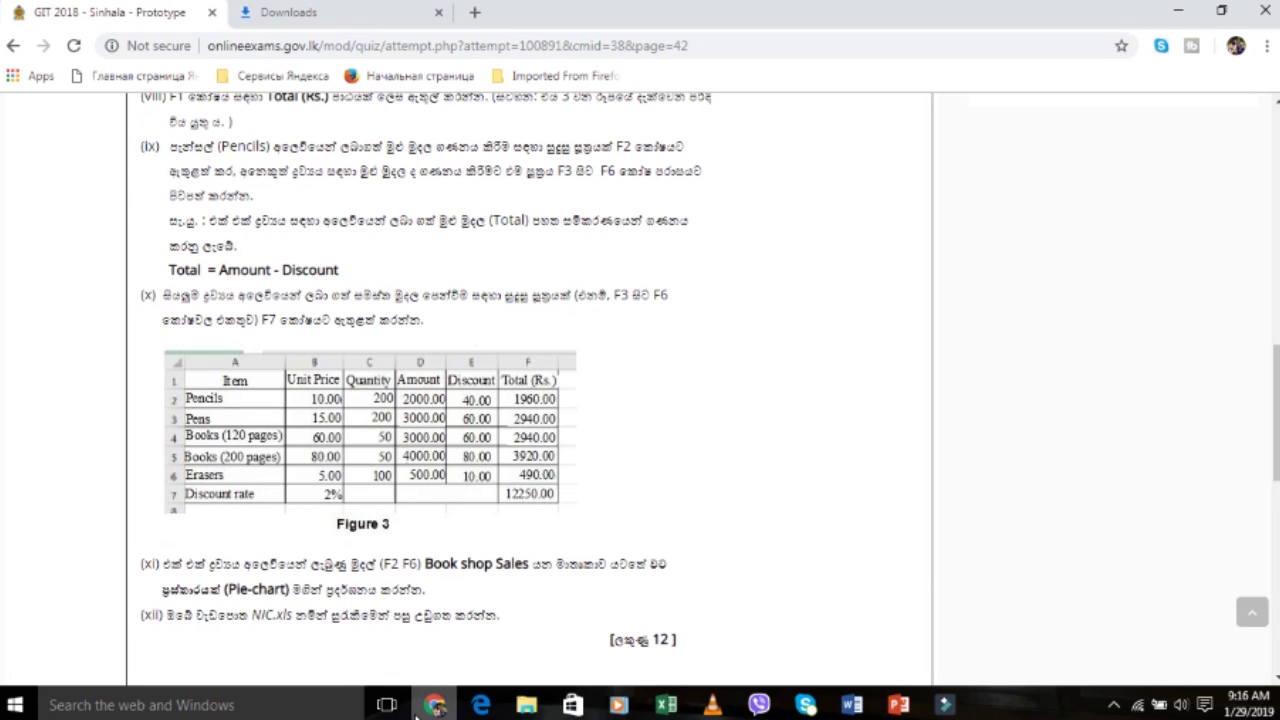
click(666, 705)
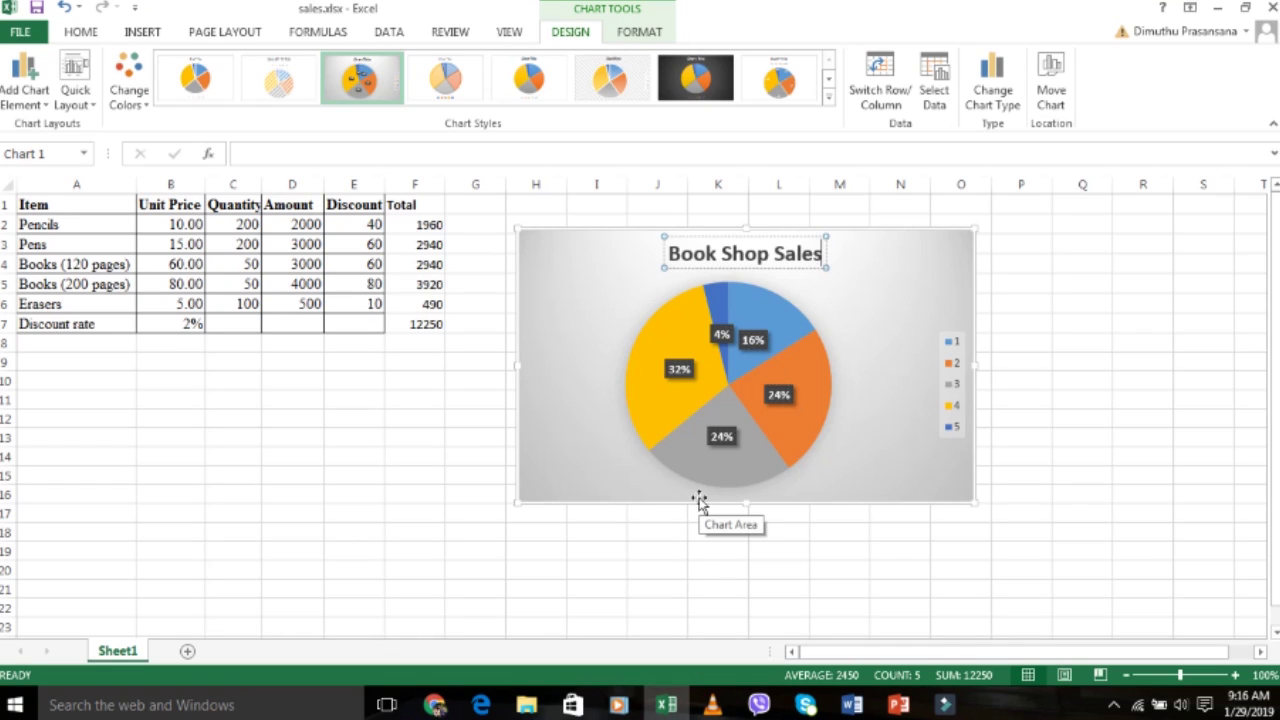
mouse_move(743, 390)
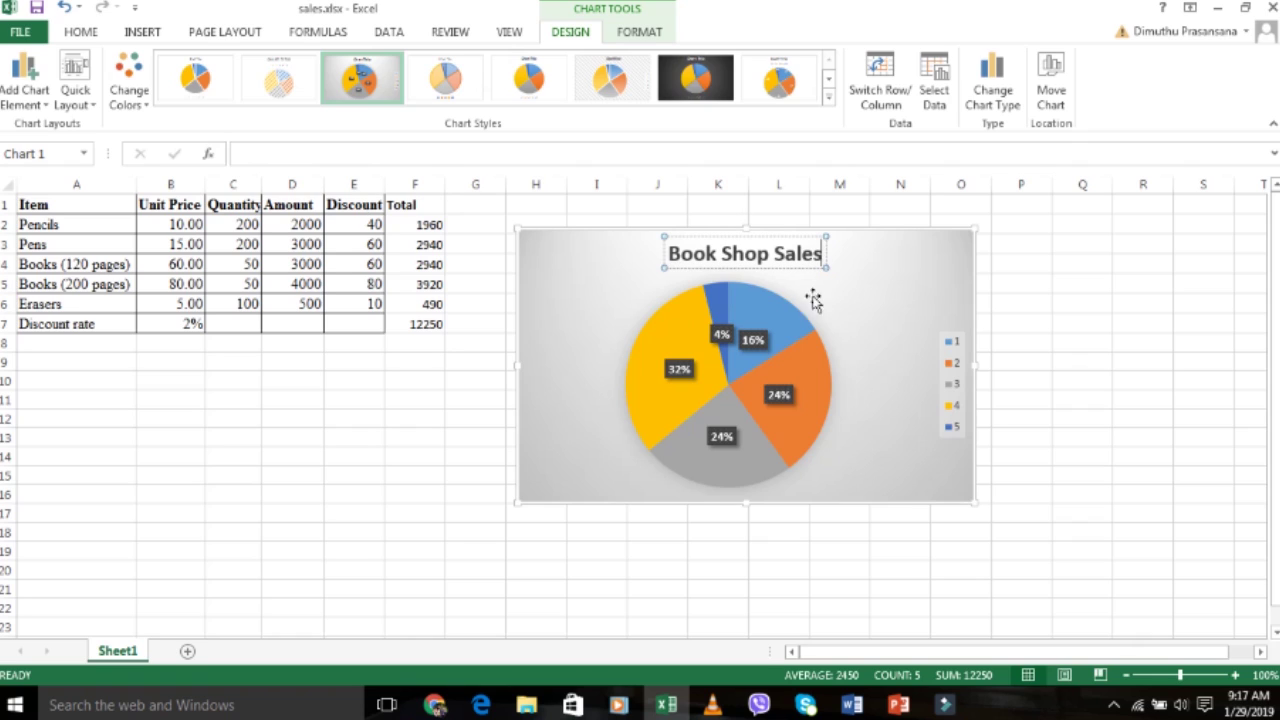
click(849, 305)
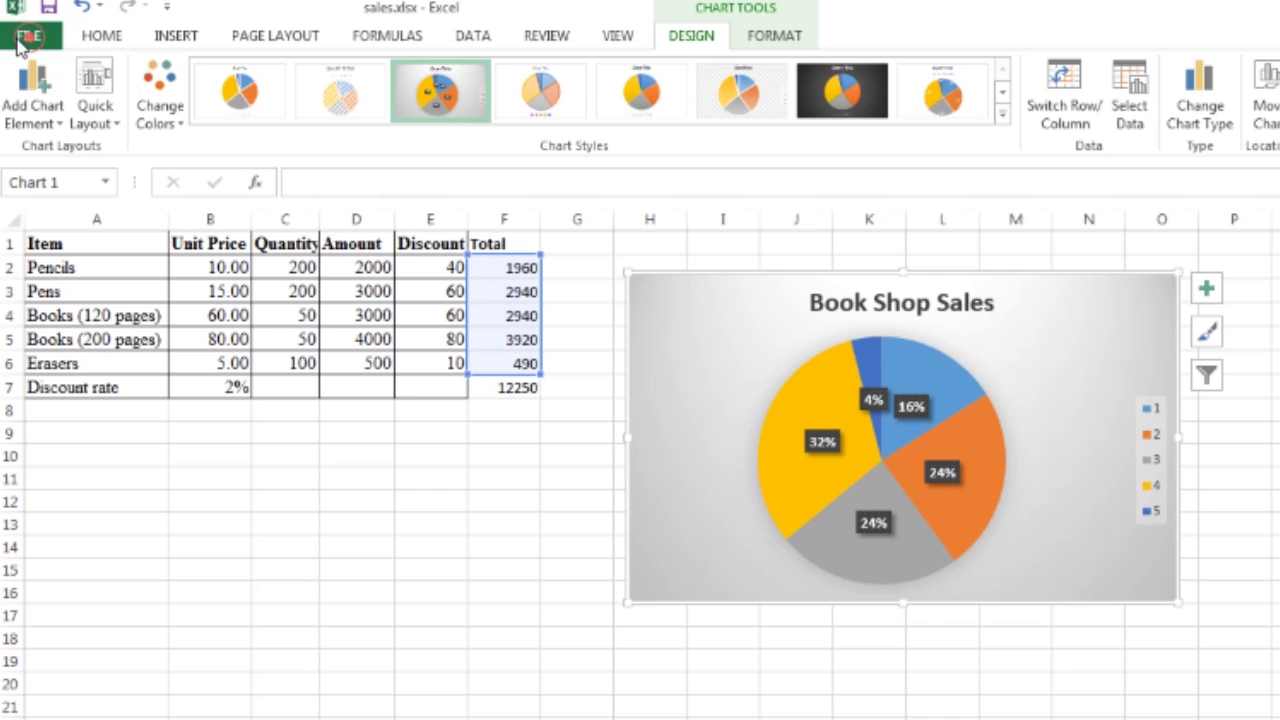
- Open the Save As dialog for the workbook, and check the required file name in the Chrome quiz
click(18, 30)
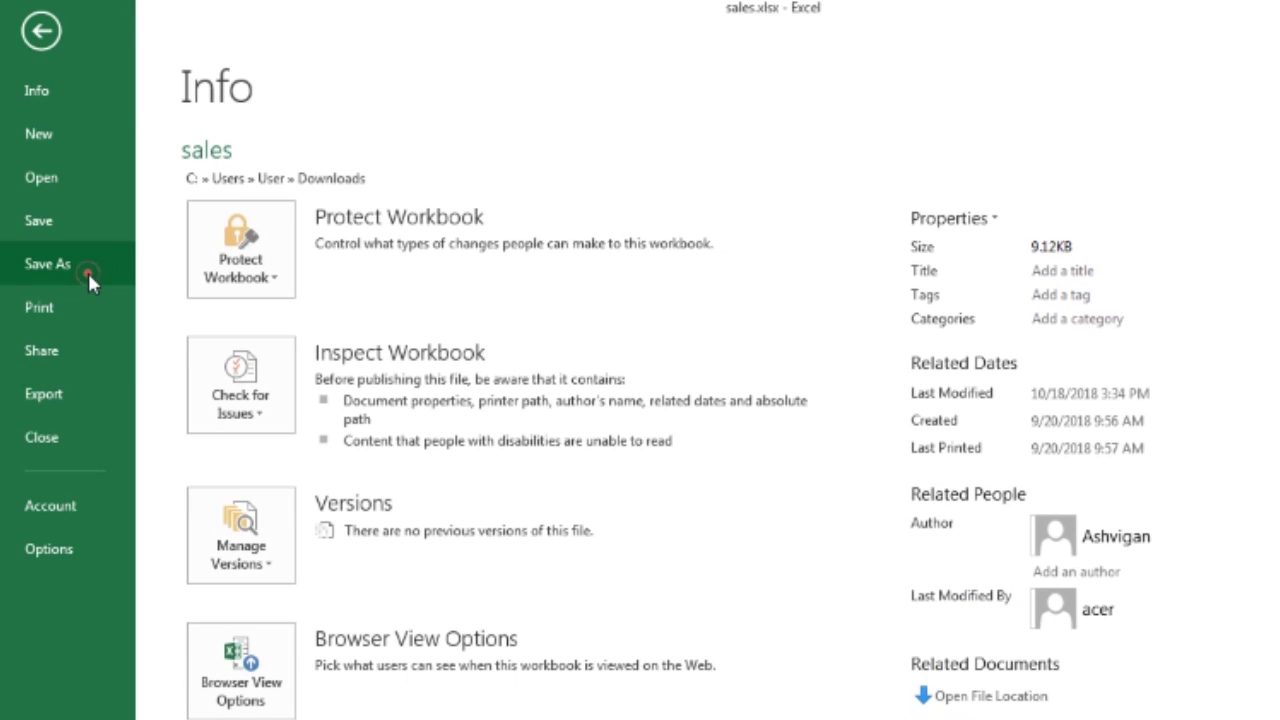
click(89, 278)
click(505, 545)
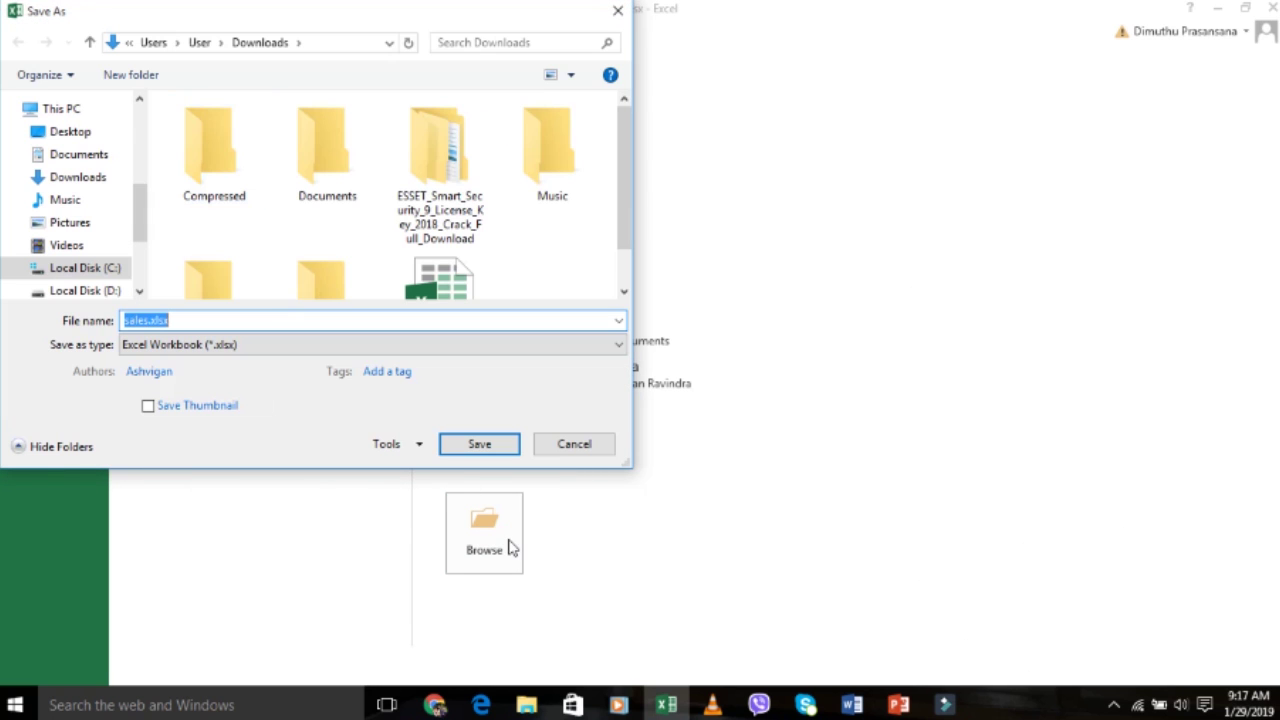
click(458, 712)
click(481, 705)
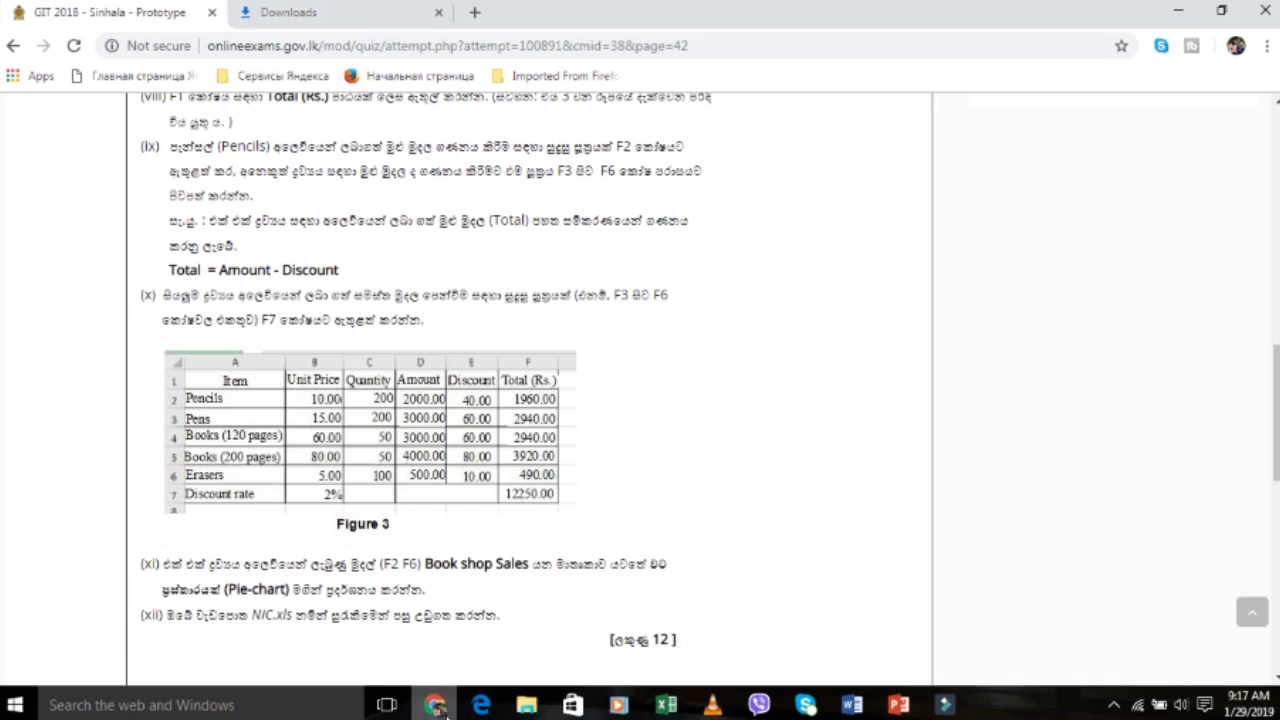
click(776, 44)
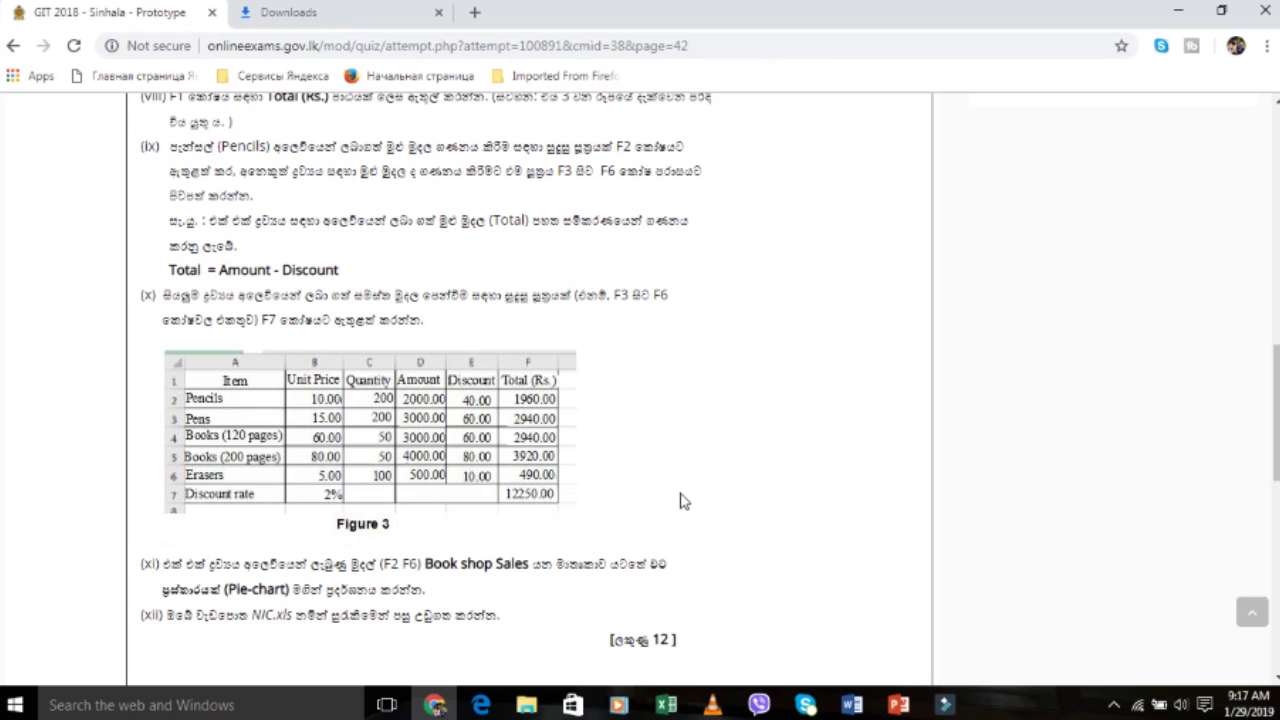
- Save the workbook in the Documents folder under the file name NIC.xls, keeping the Excel Workbook type
click(666, 705)
key(BackSpace)
text(NIC)
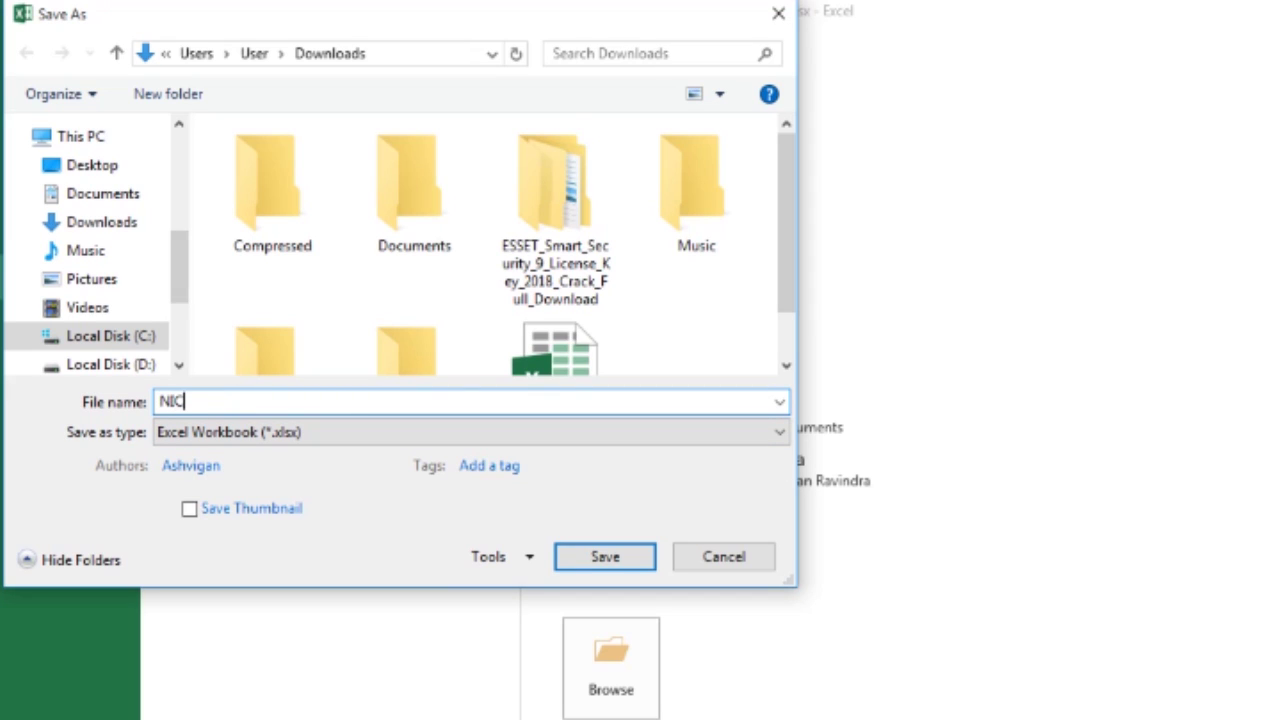
text(.xls)
click(131, 195)
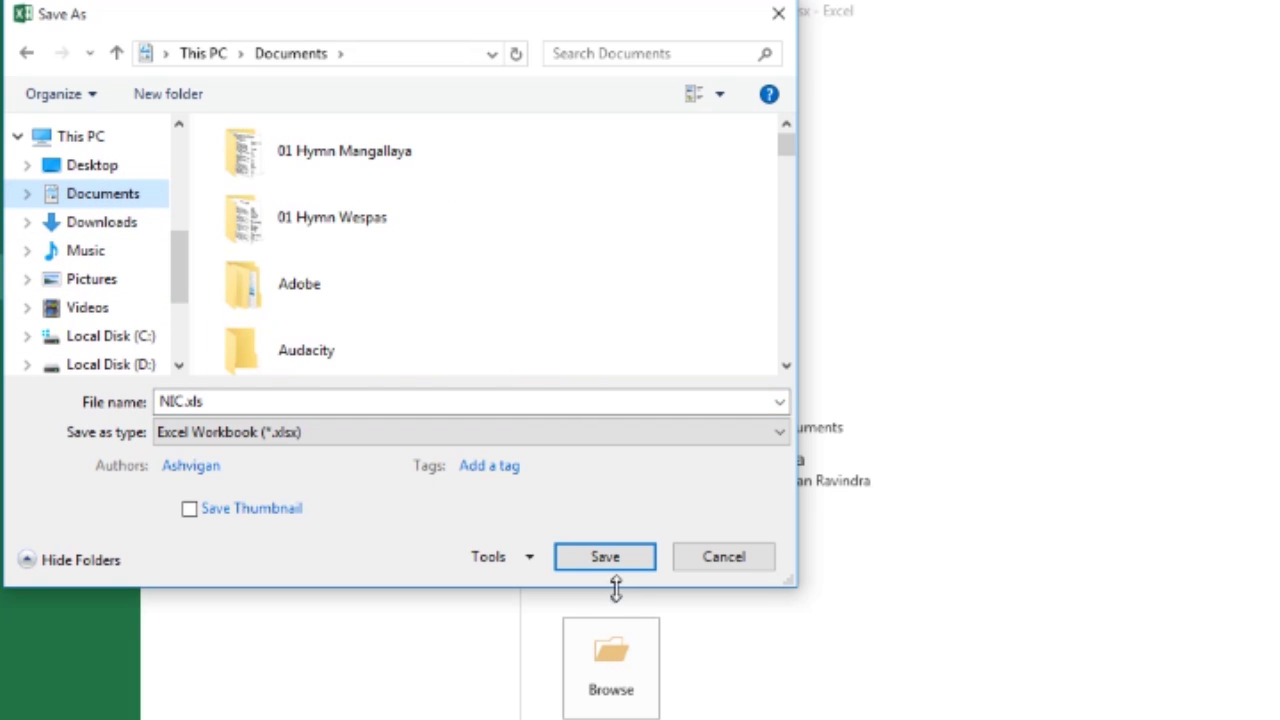
click(657, 558)
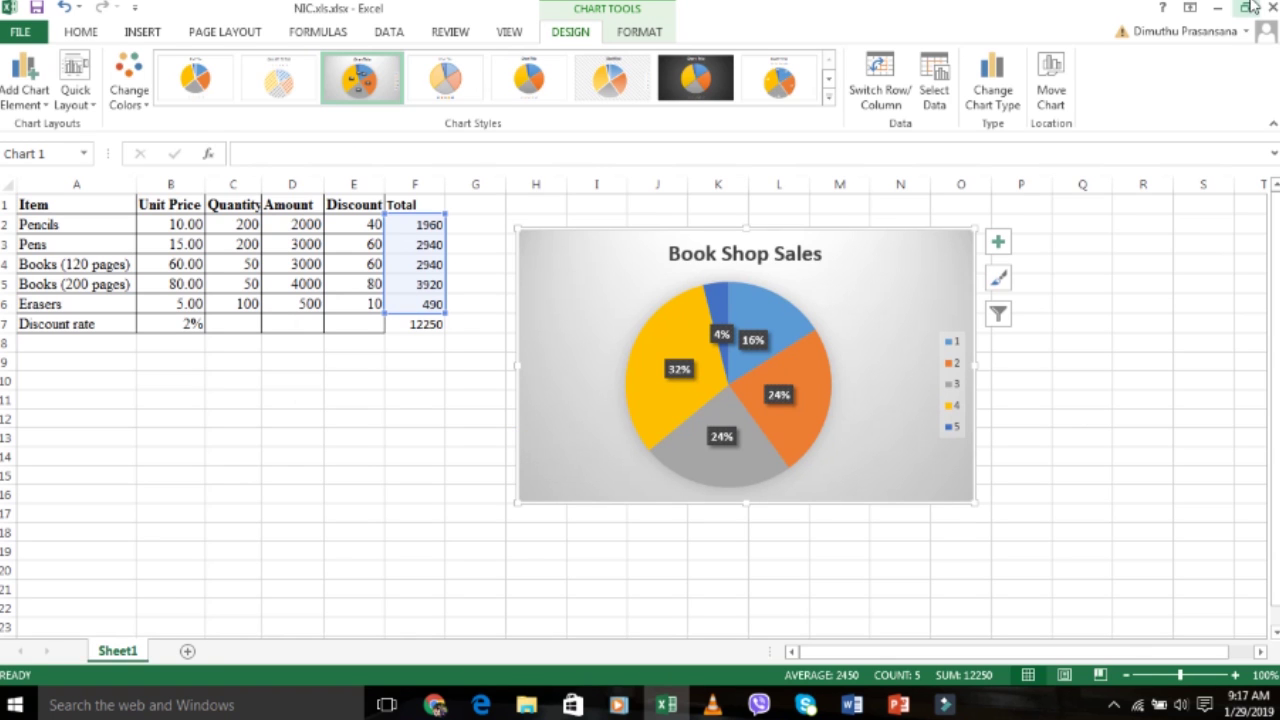
- Attach NIC.xls.xlsx from the Documents folder to the file area of the Chrome quiz question, and continue to the next quiz page
key(alt+Tab)
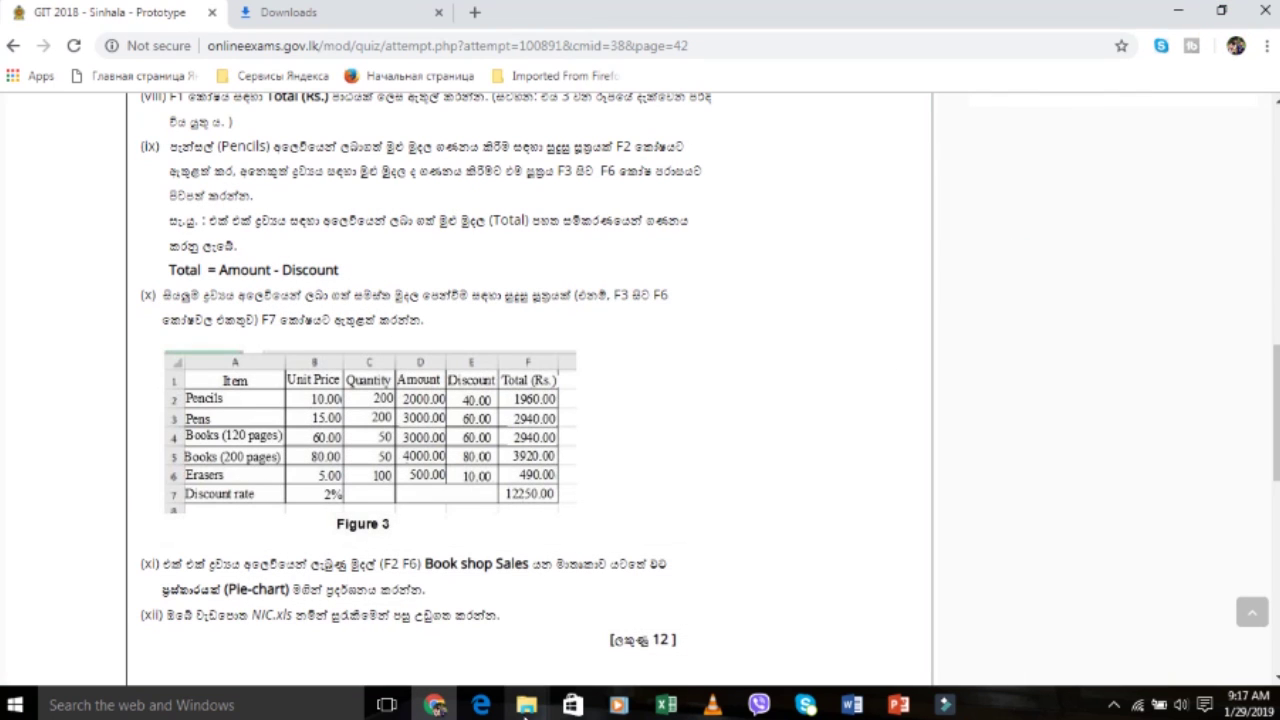
mouse_move(527, 708)
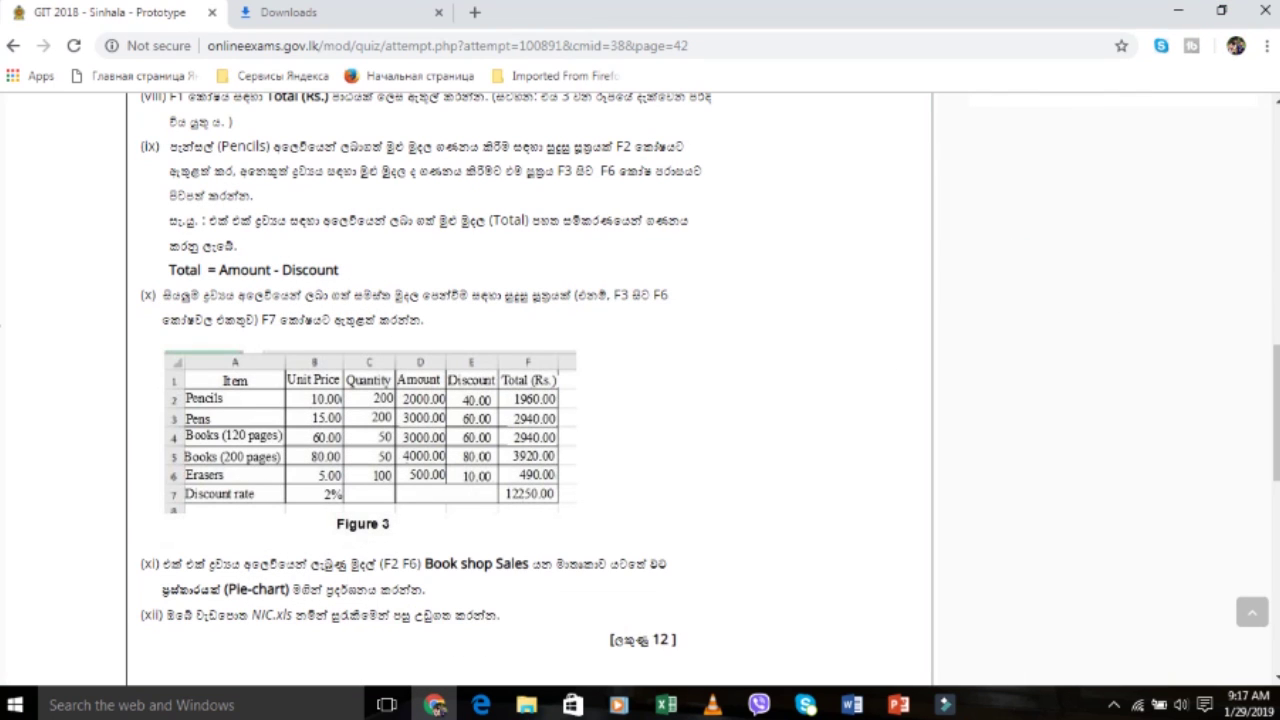
scroll(1, 463, down, 3)
scroll(1, 463, down, 6)
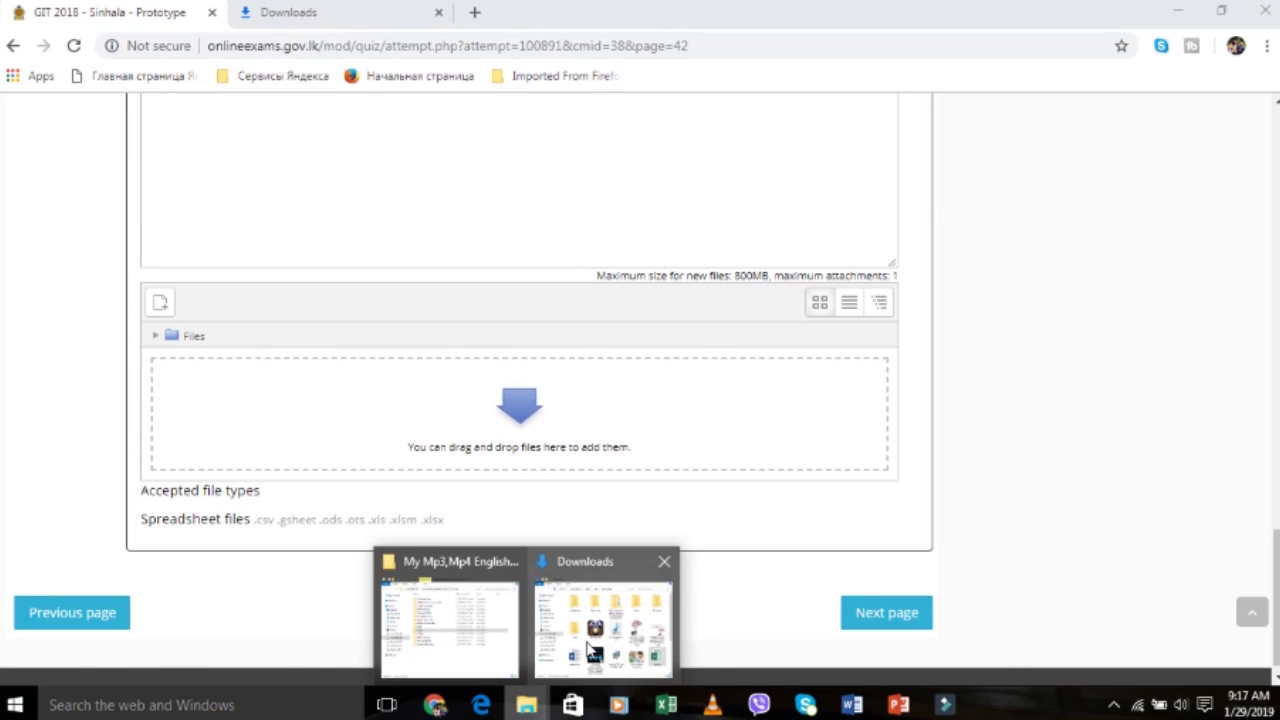
click(590, 640)
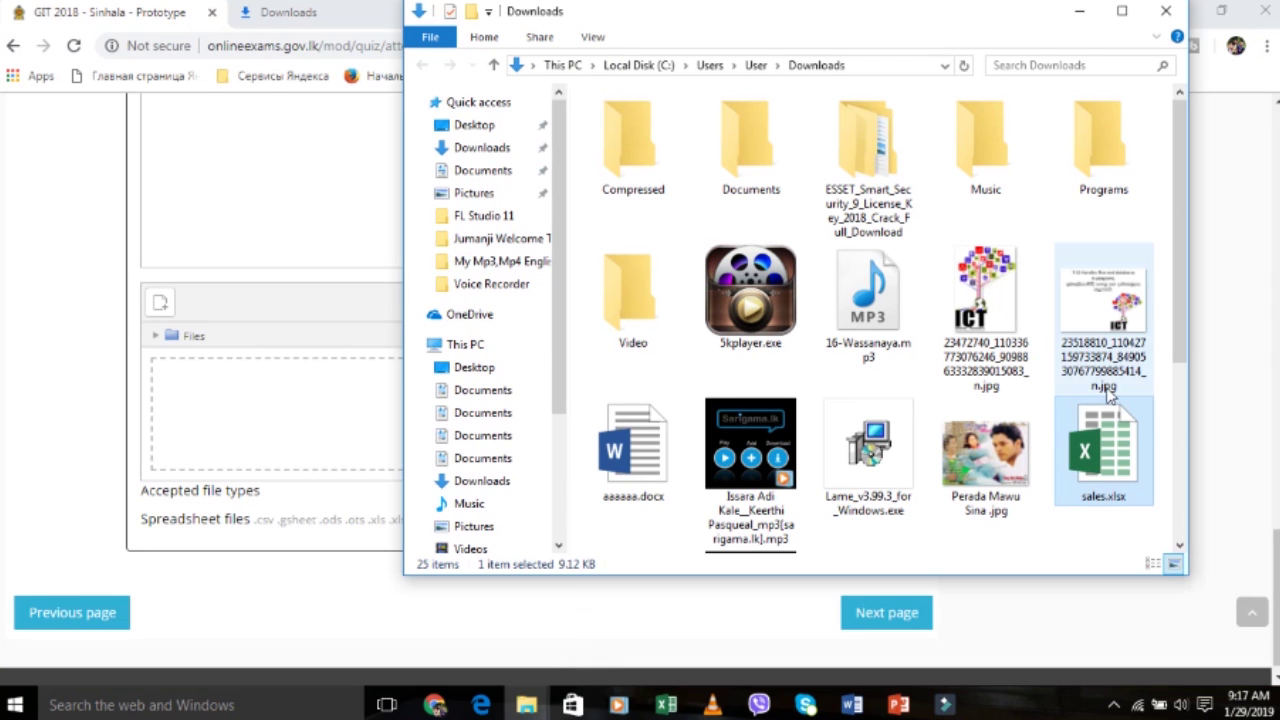
click(508, 416)
scroll(757, 306, down, 10)
scroll(757, 308, down, 10)
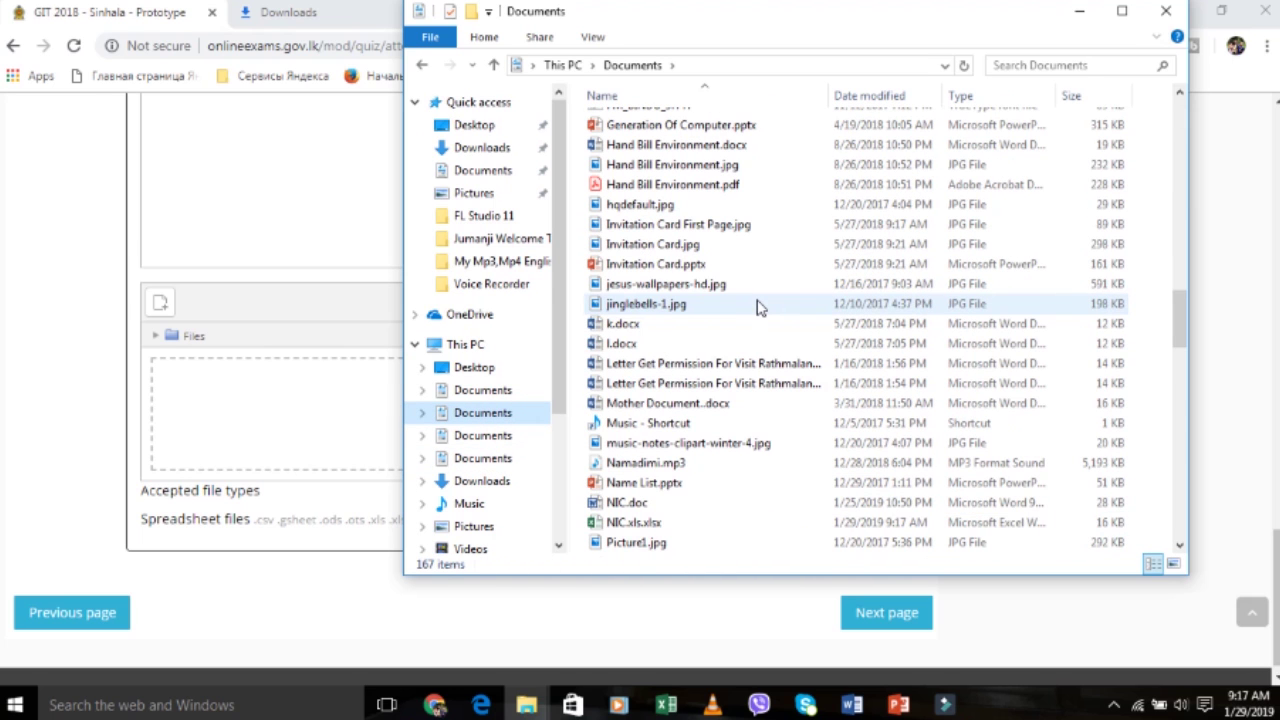
drag(642, 522, 229, 443)
click(228, 443)
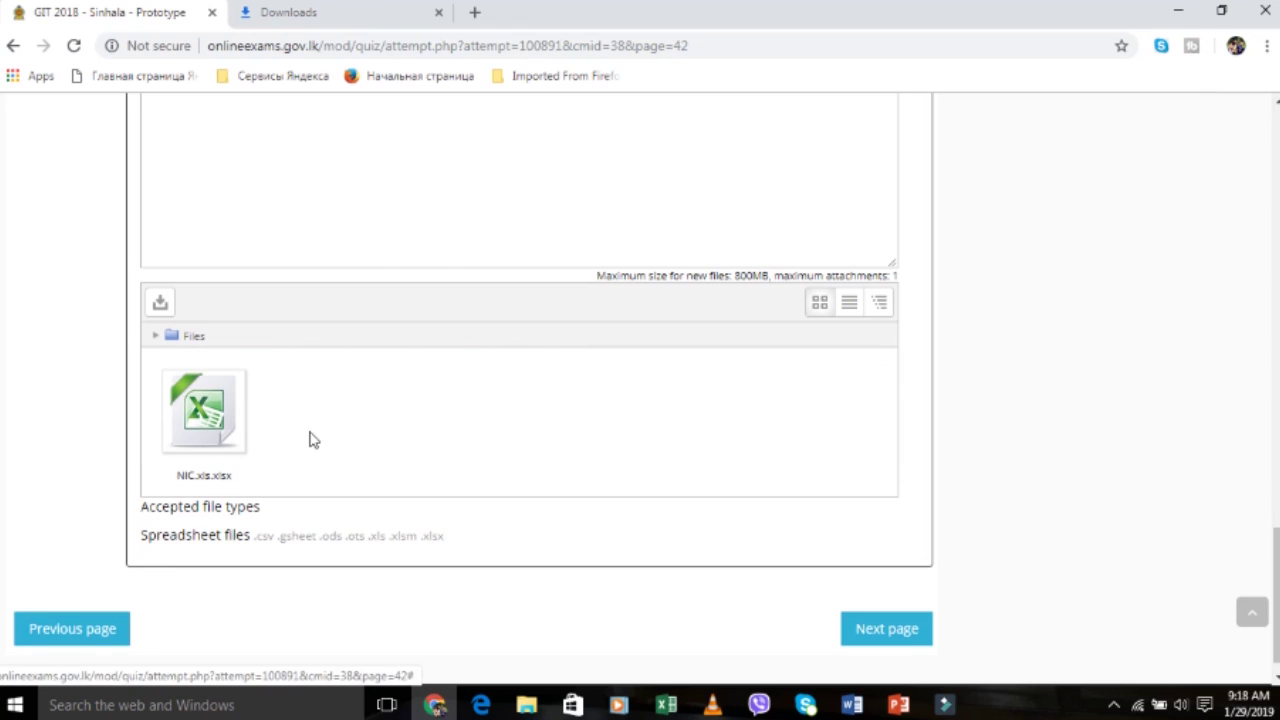
click(895, 630)
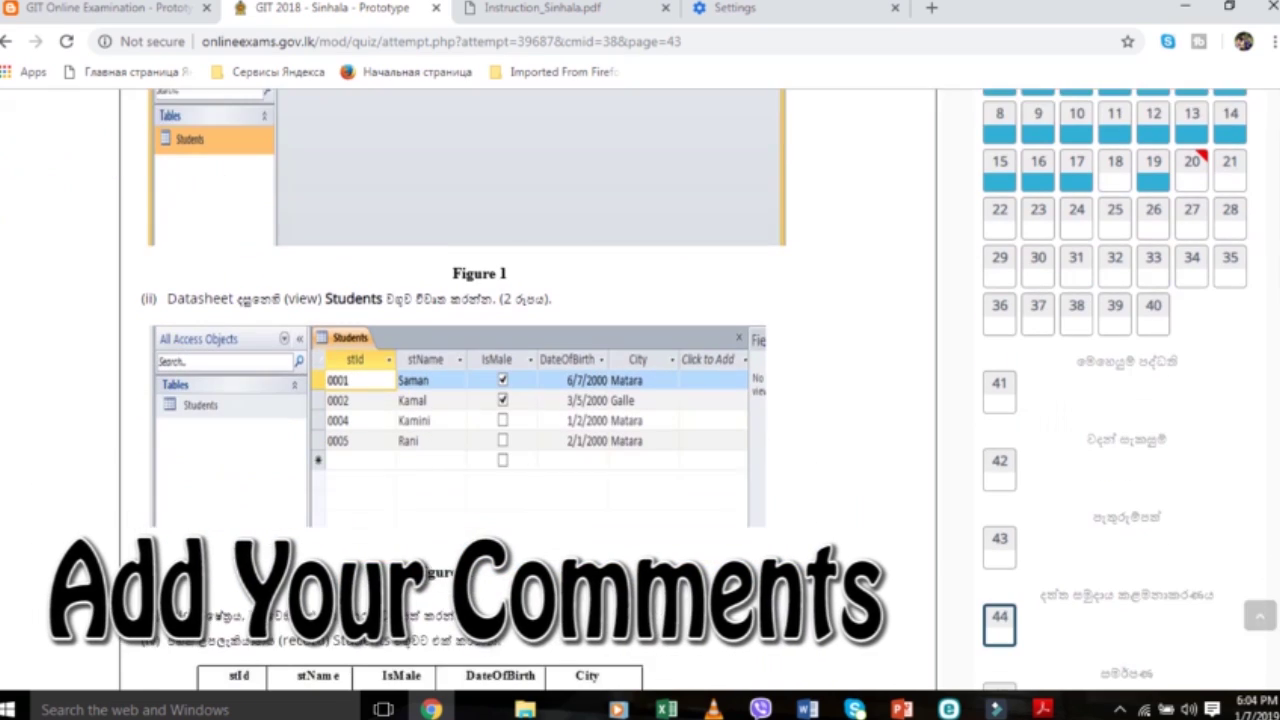
scroll(1128, 480, down, 1)
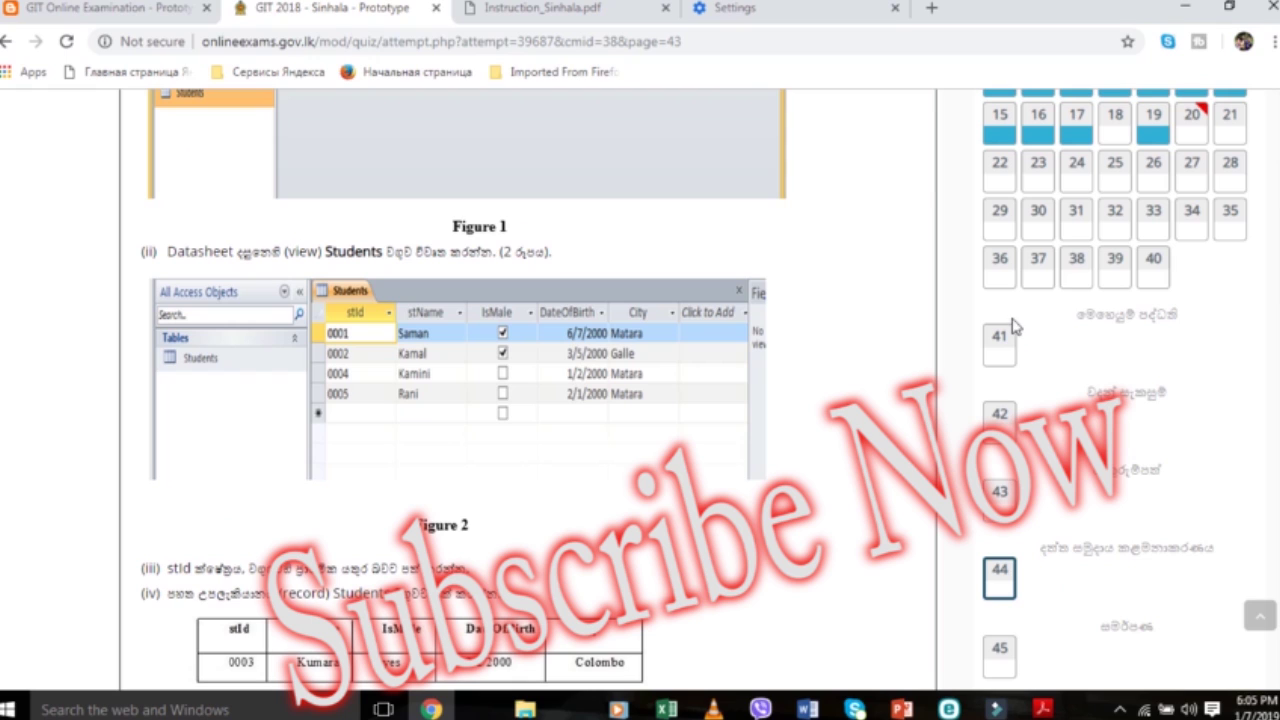
click(1121, 707)
right_click(1177, 562)
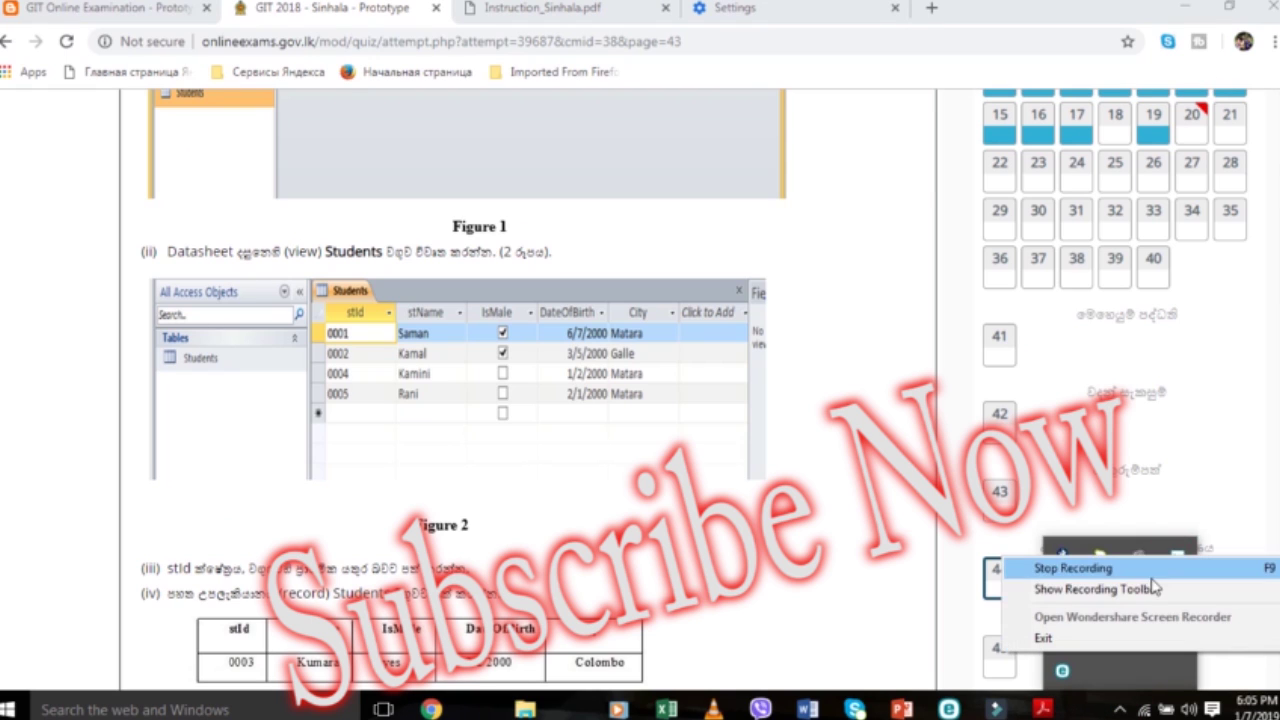